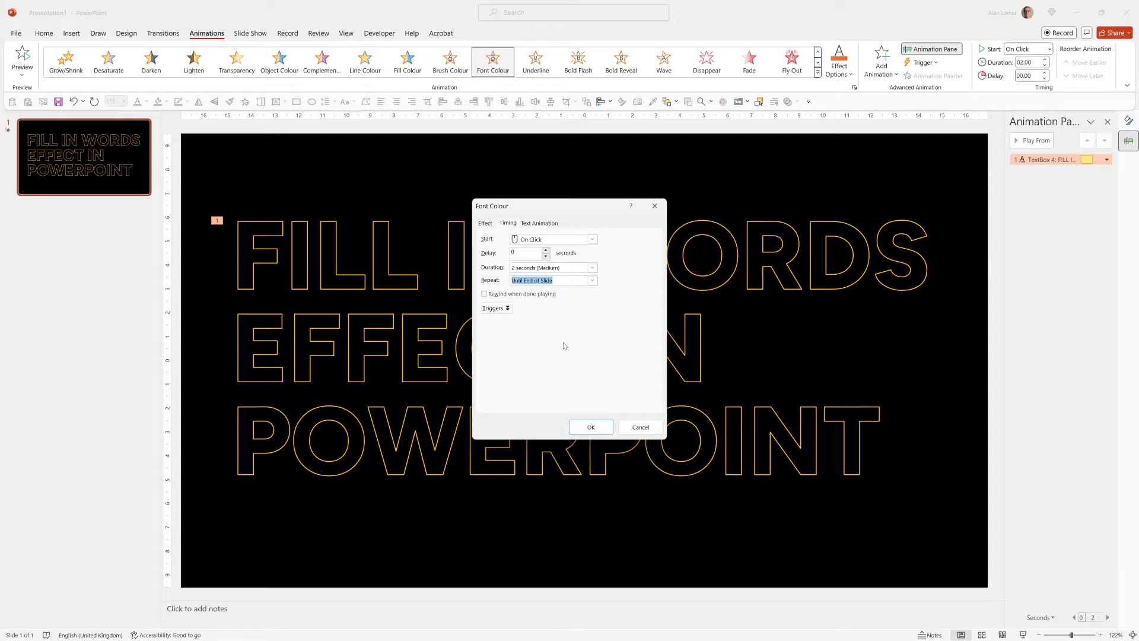
Confirm the Font Colour animation's timing options, set its duration to 0.75 seconds, and make it start With Previous
left_click(595, 268)
left_click(597, 269)
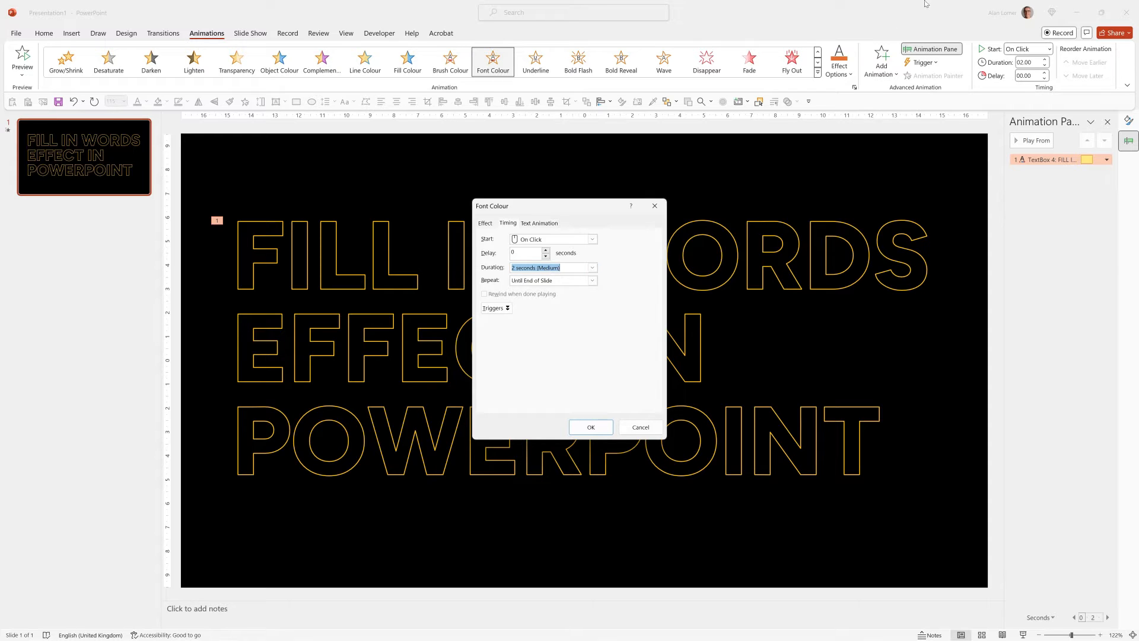
left_click(591, 427)
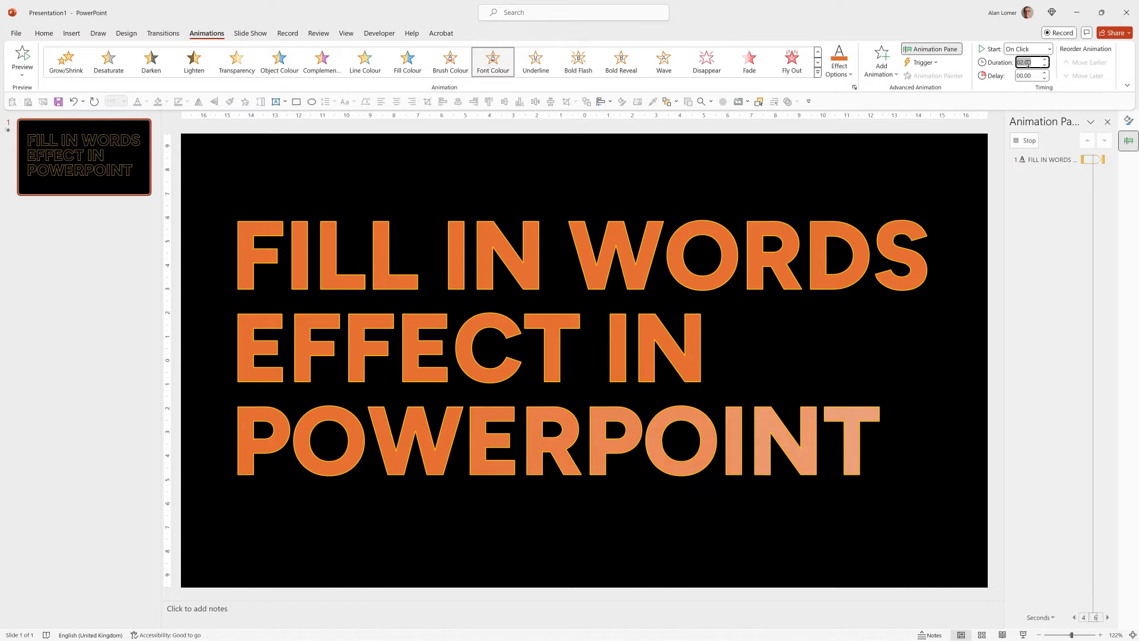
type("0.75")
key("Tab")
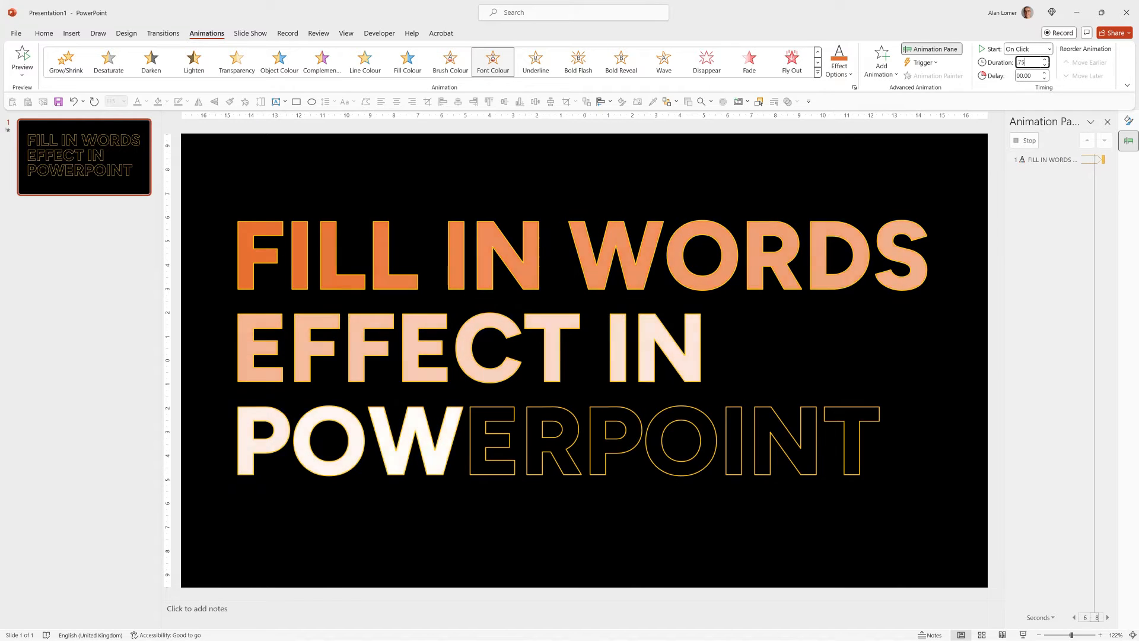
key("Return")
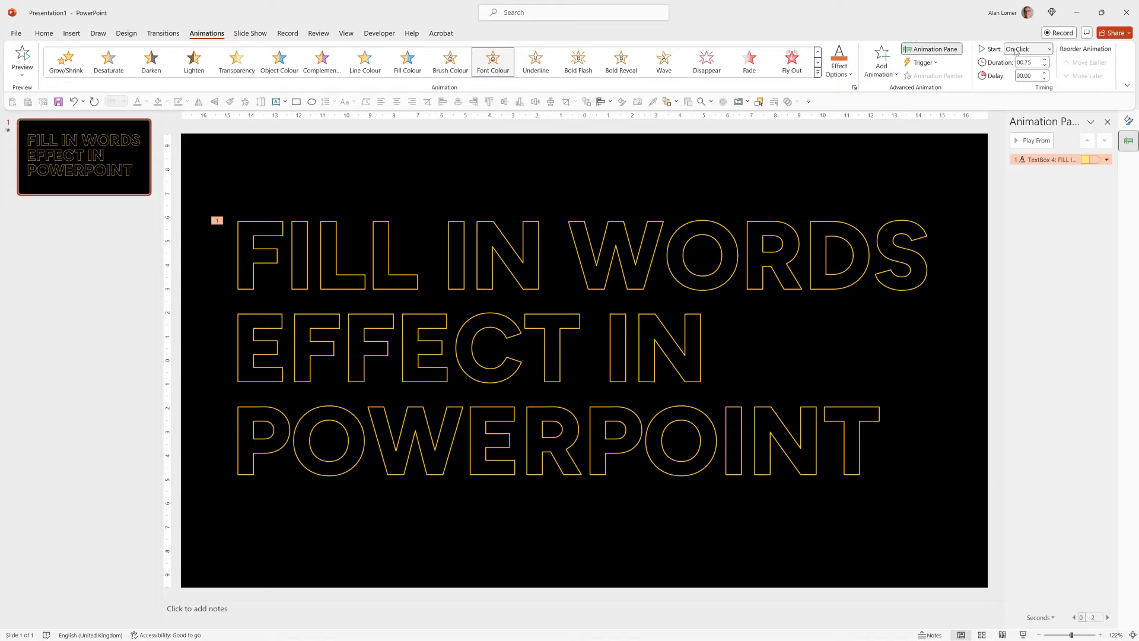
left_click(1015, 50)
left_click(1028, 74)
Set the animation's font colour to the standard Orange and play the slide show to check it
left_click(845, 74)
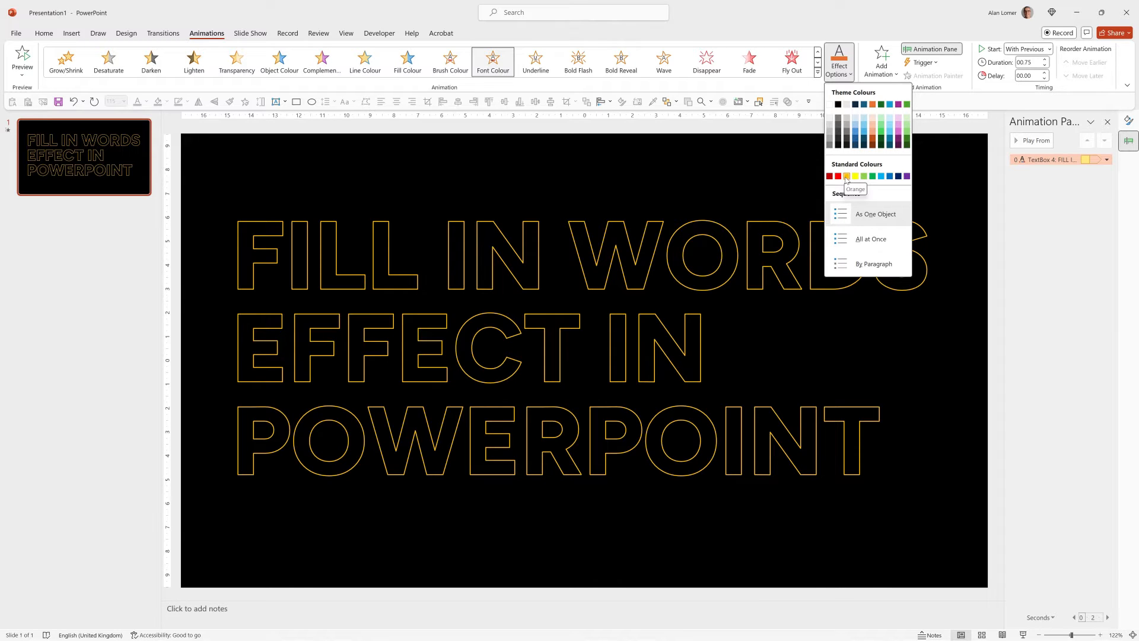
left_click(846, 176)
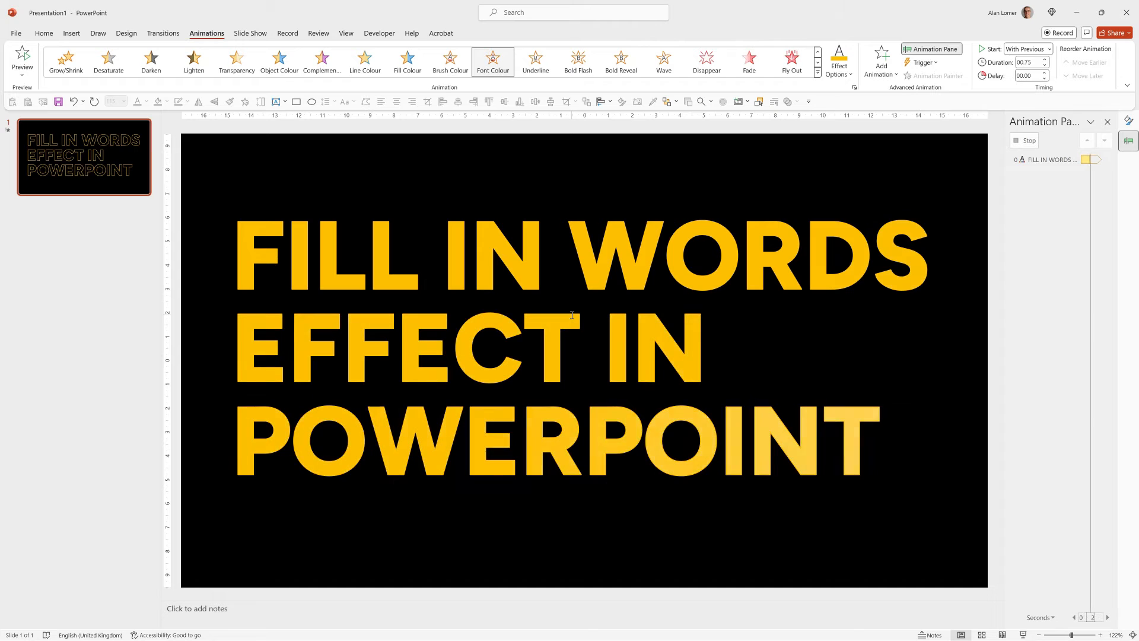
key("F5")
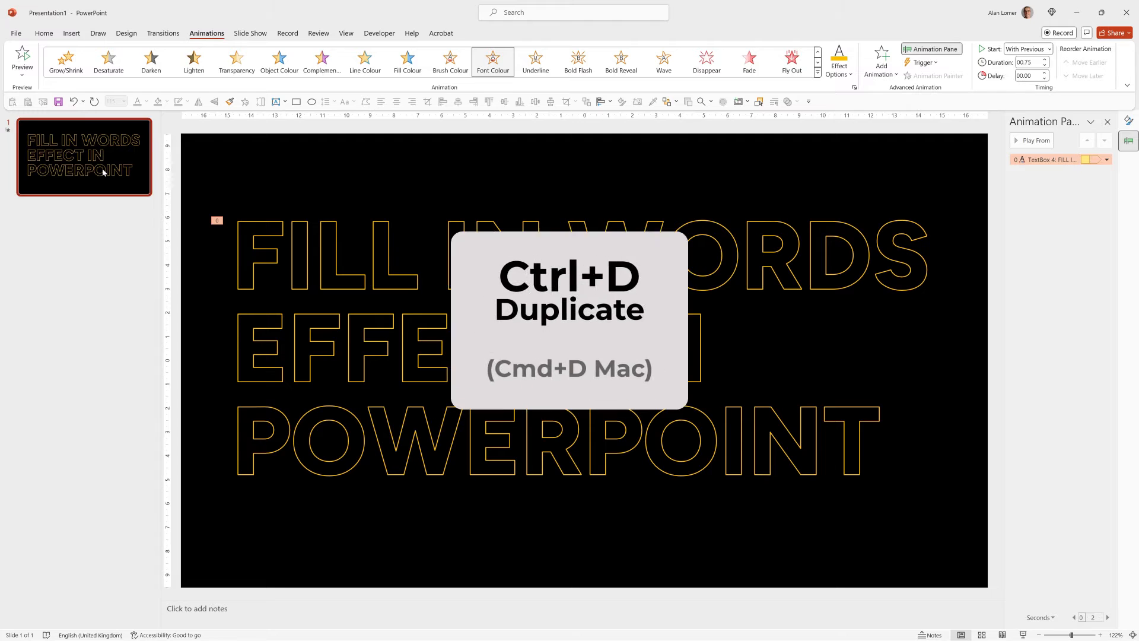
Duplicate the slide and replace the copy's text with USEONANYTEXT
key("ctrl+d")
left_click(448, 344)
key("ctrl+a")
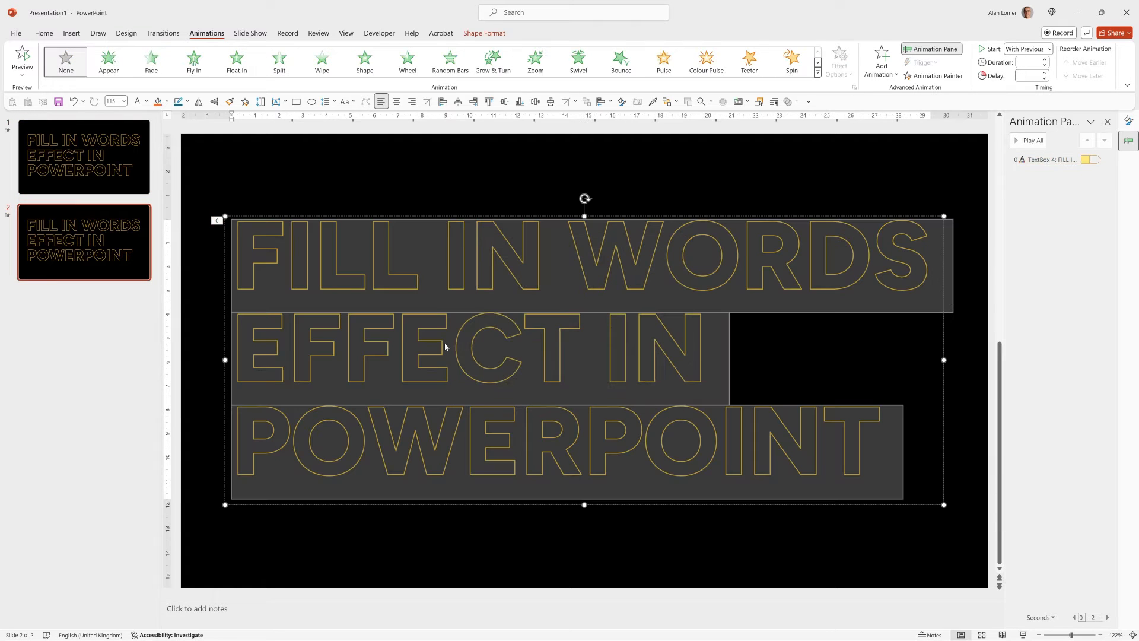
type("US")
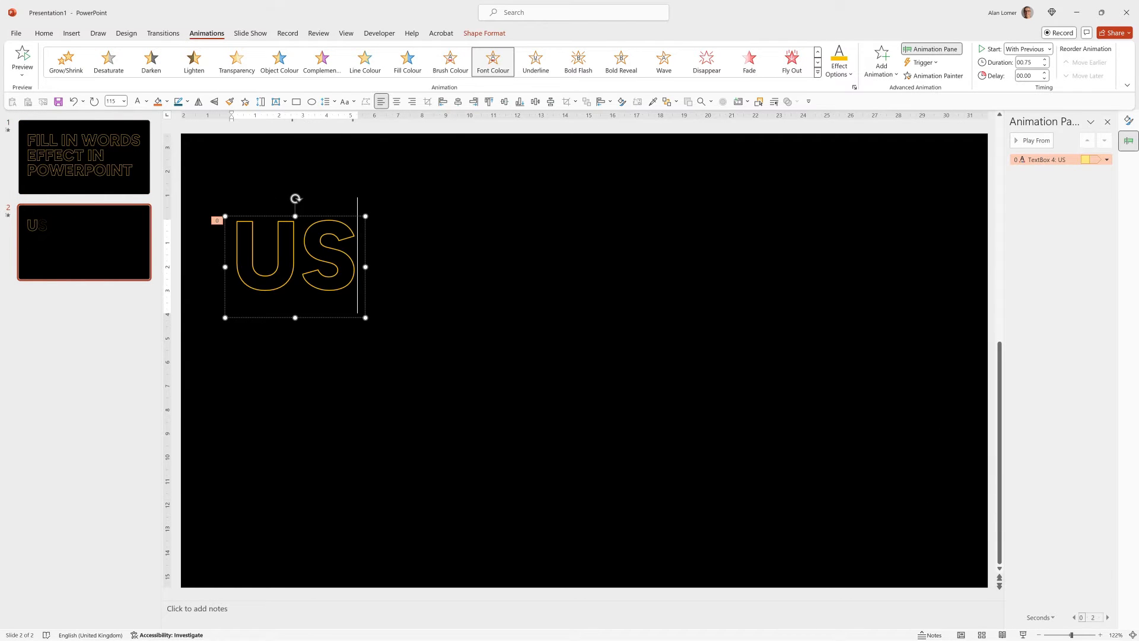
type("EON")
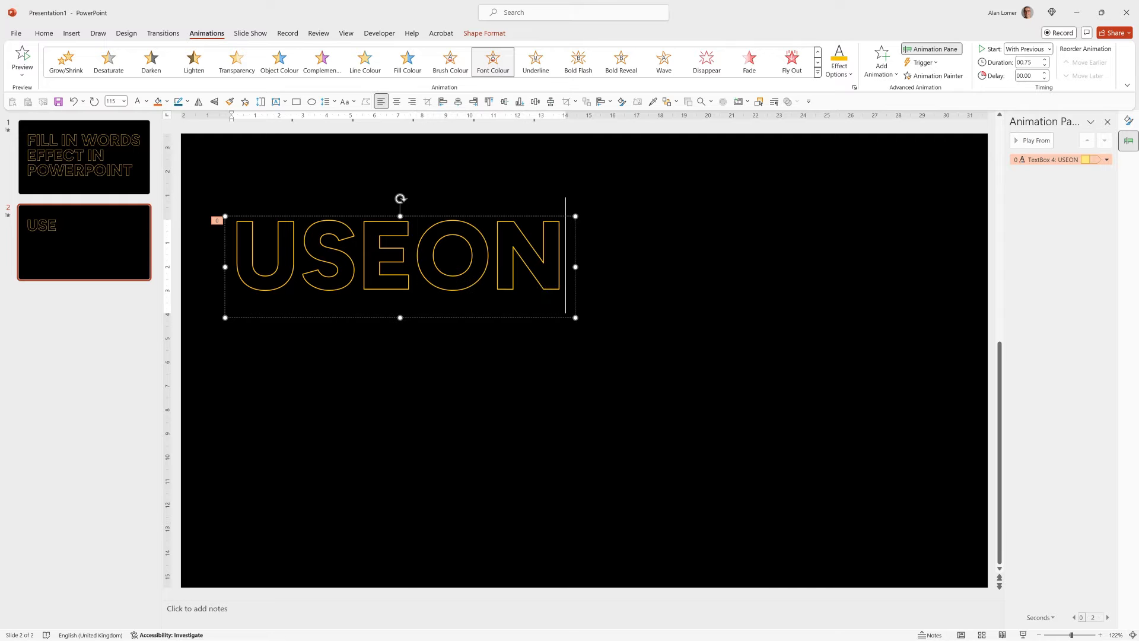
type("ANYTEXT")
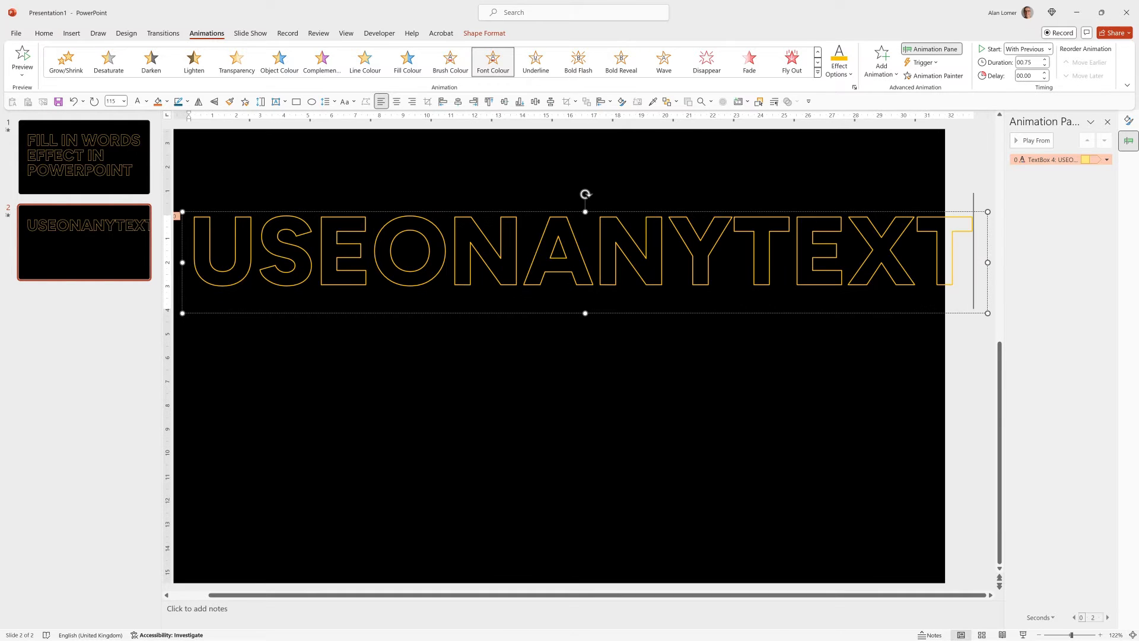
Reduce the USEONANYTEXT font size to 96 and centre its text box horizontally and vertically on the slide
key("ctrl+a")
key("ctrl+shift+comma")
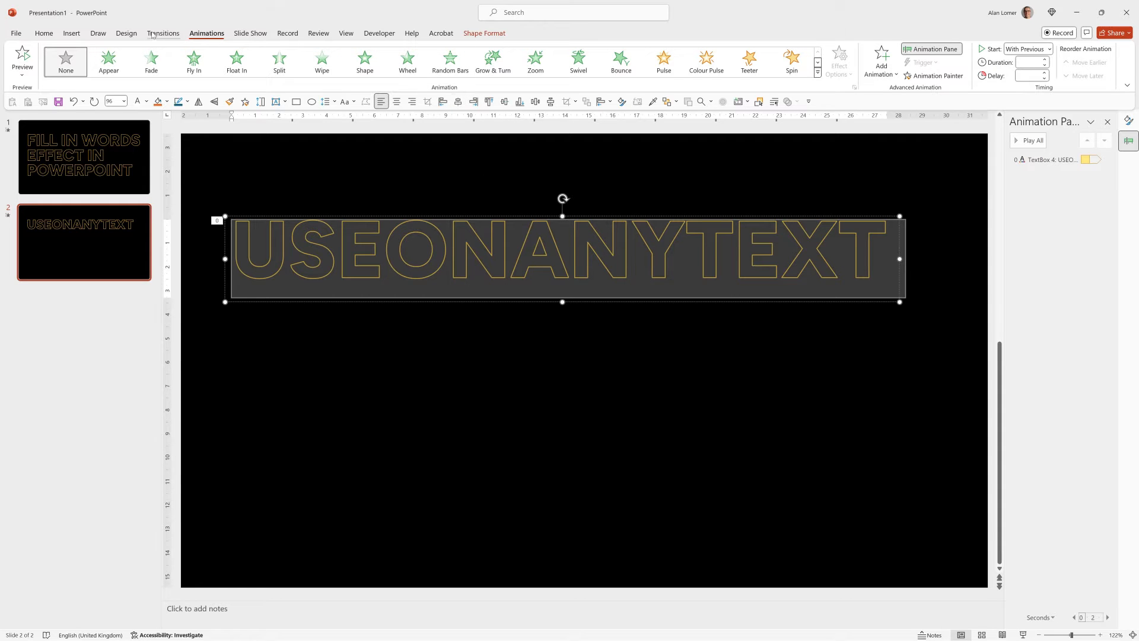
left_click(44, 34)
left_click(607, 61)
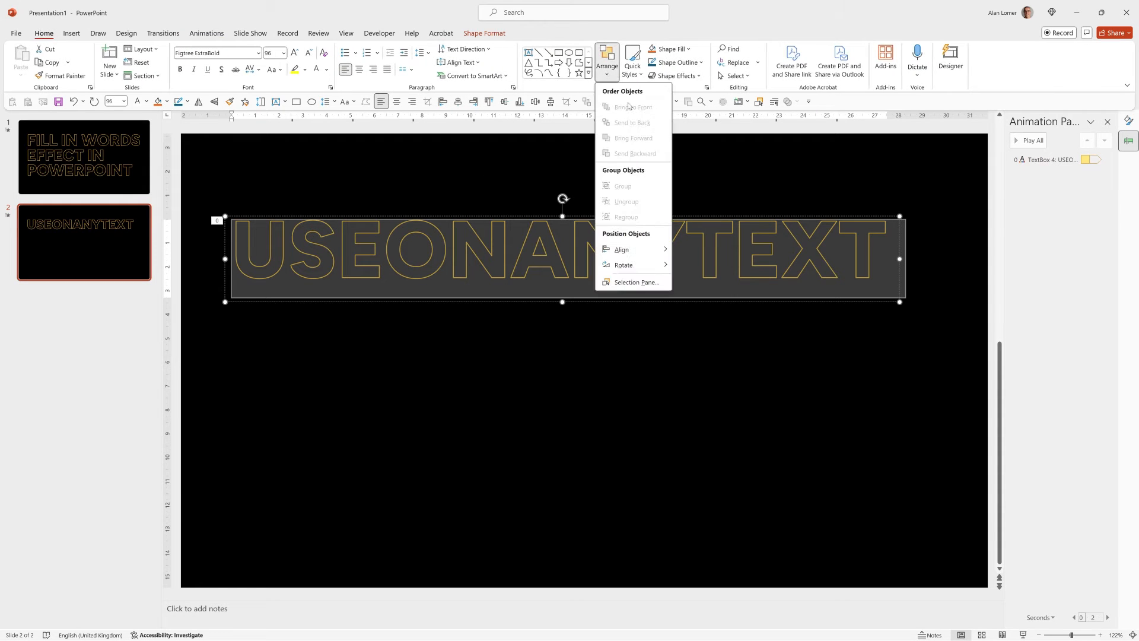
mouse_move(629, 253)
left_click(708, 266)
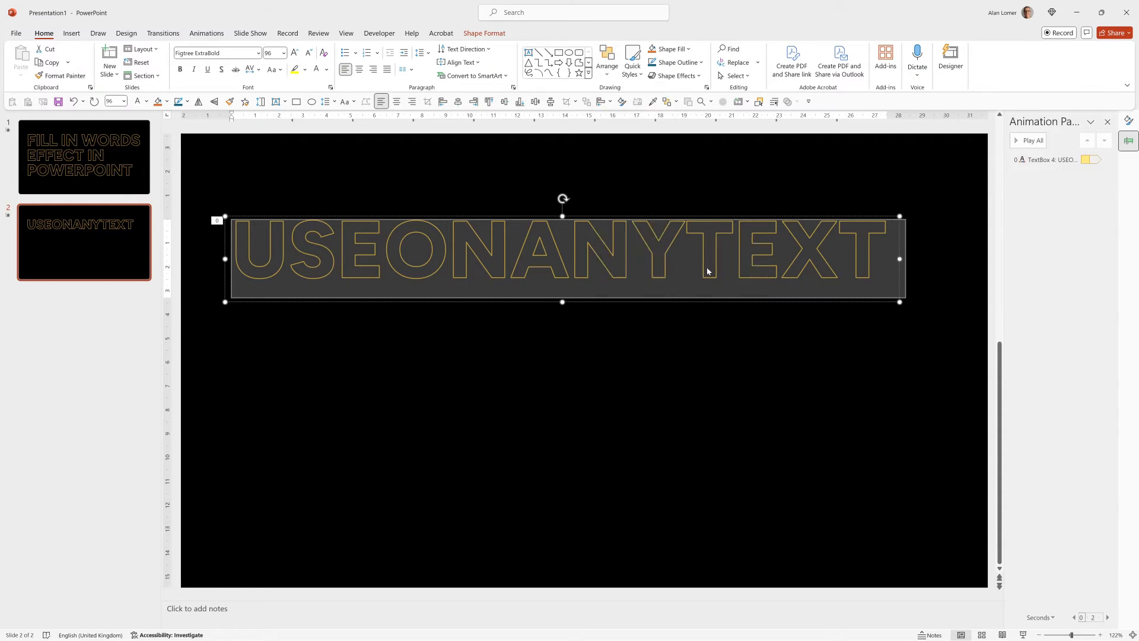
left_click(607, 61)
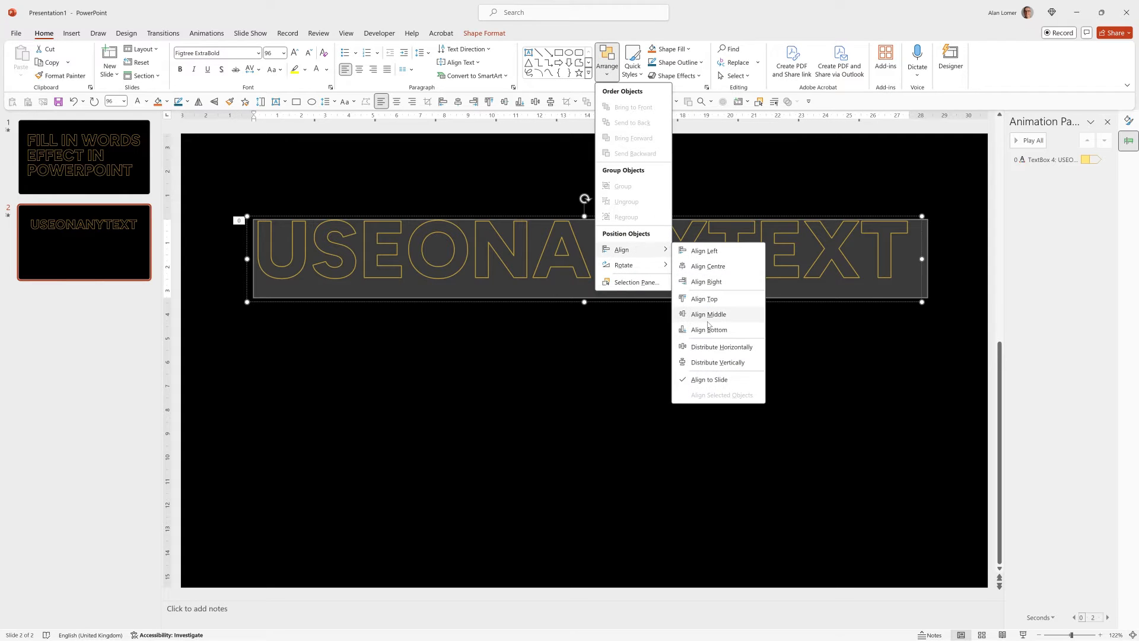
left_click(709, 317)
Change the text outline colour of USEONANYTEXT to the standard Light Blue
right_click(921, 318)
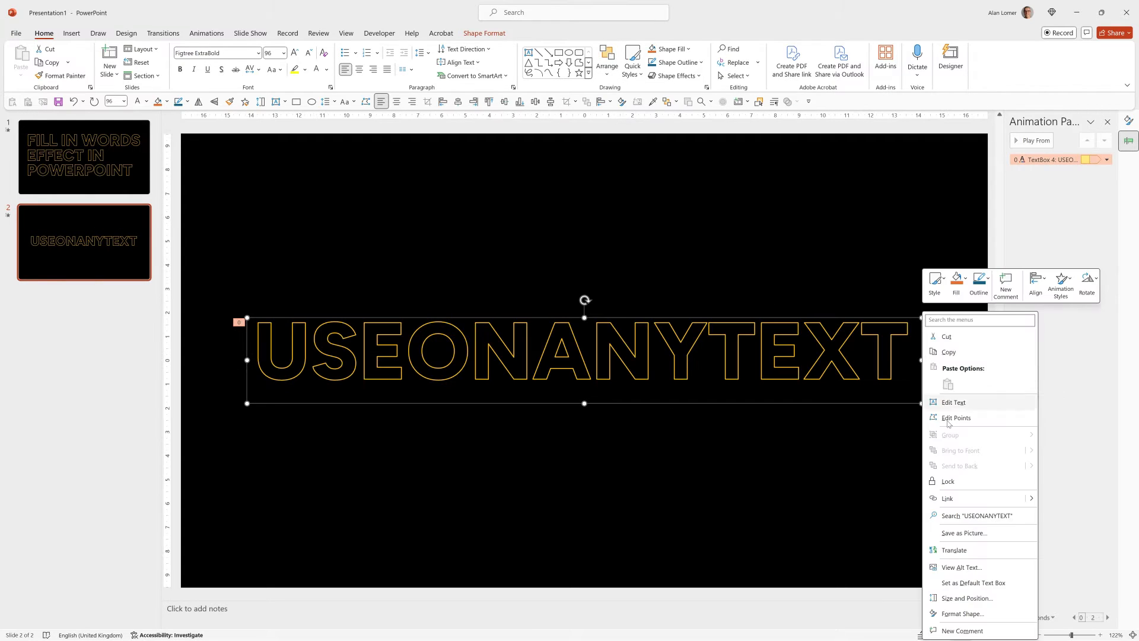
left_click(959, 614)
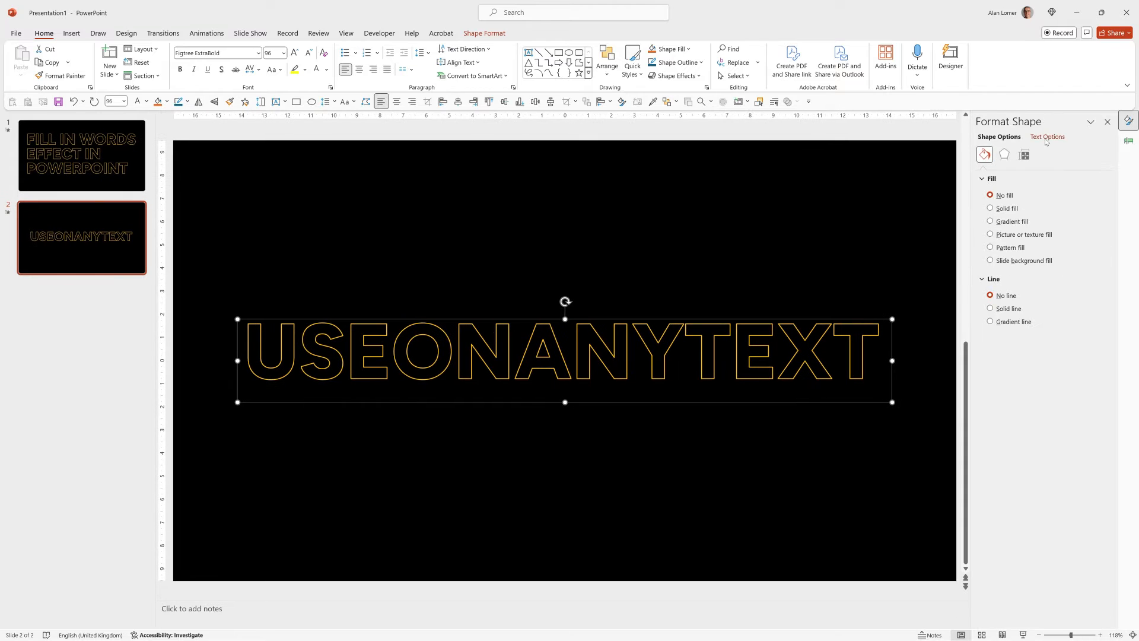
left_click(1046, 137)
left_click(1092, 328)
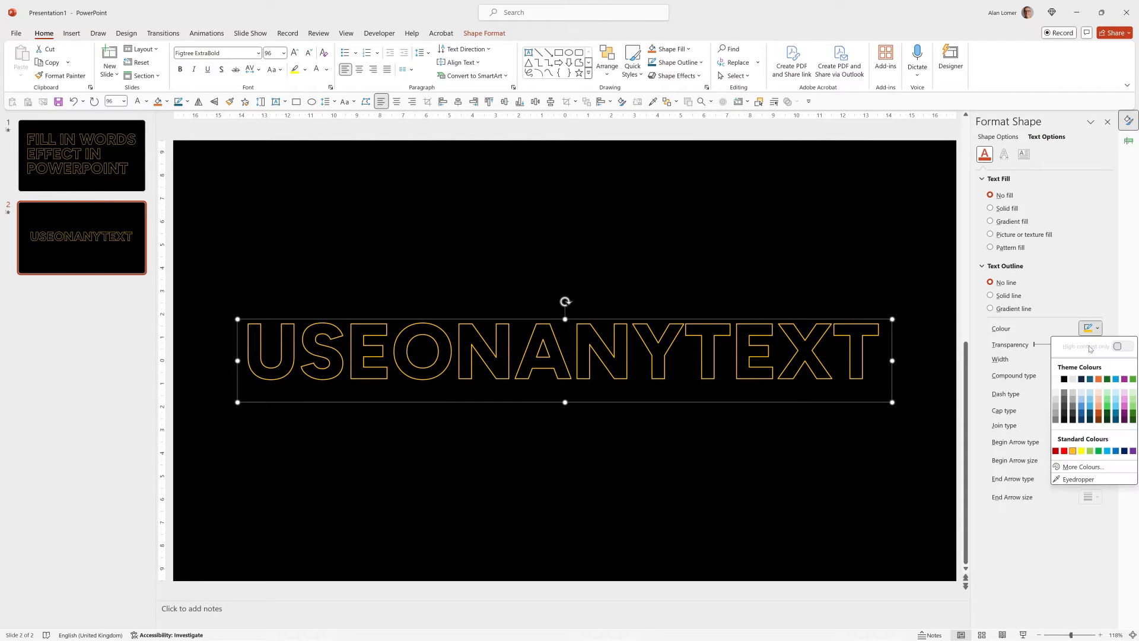
left_click(1106, 451)
Show the list of slide animations and set the Font Colour effect on USEONANYTEXT to the standard Light Blue
left_click(207, 34)
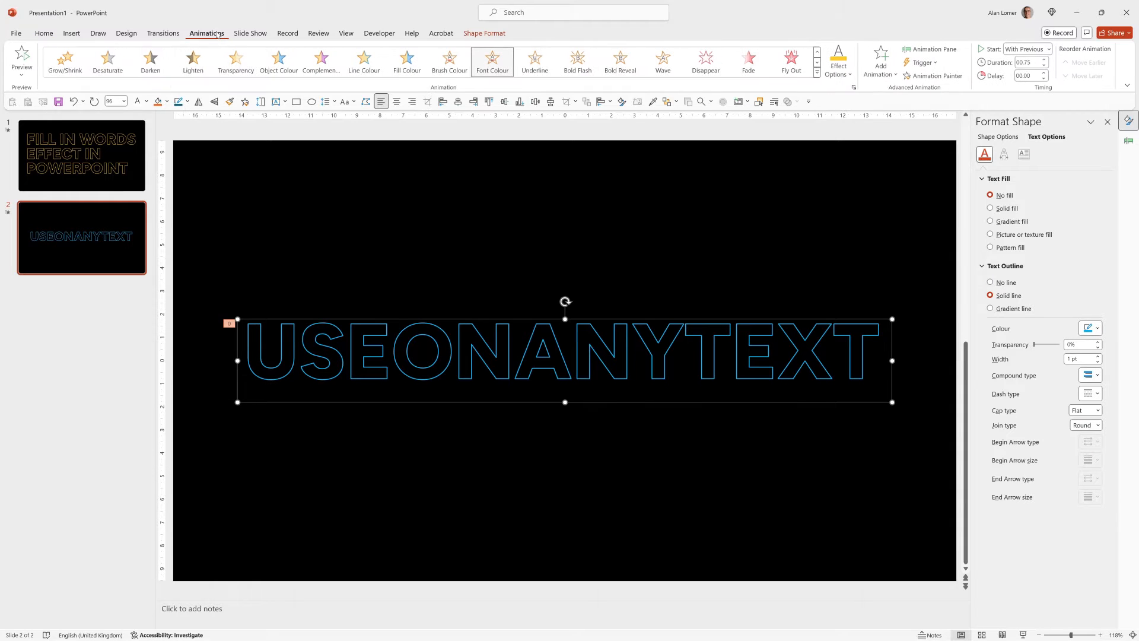
left_click(927, 50)
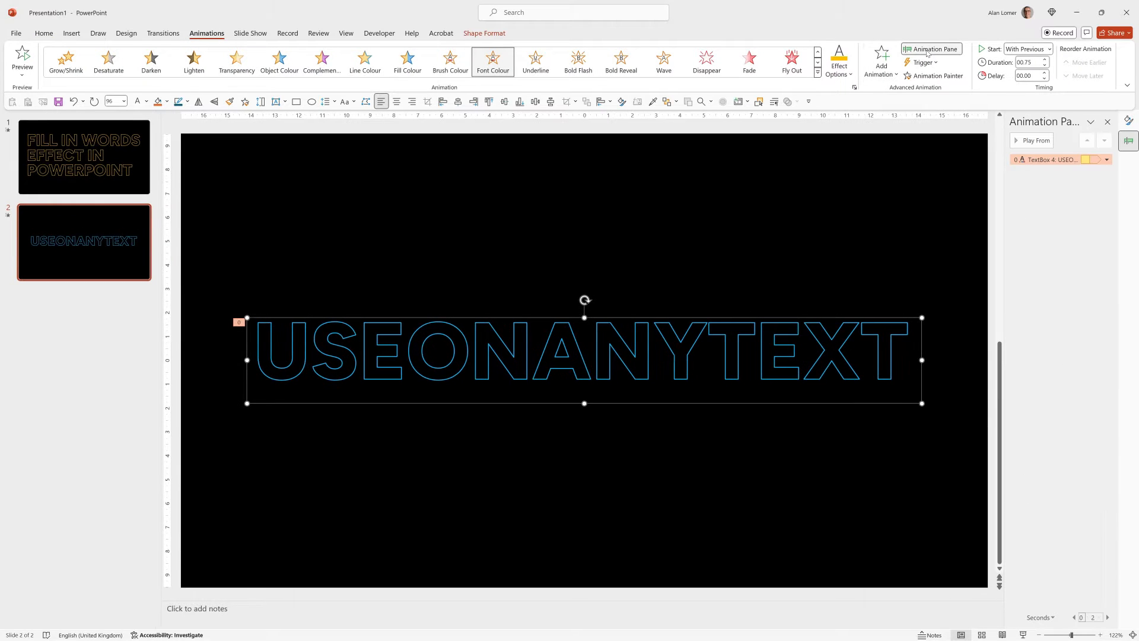
left_click(850, 76)
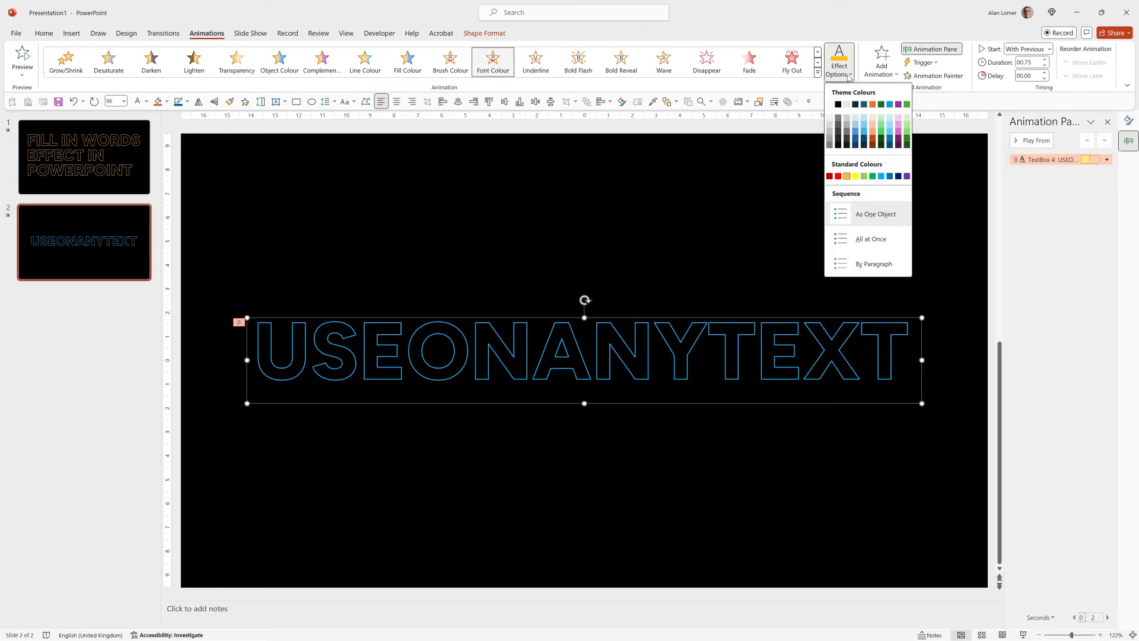
left_click(882, 176)
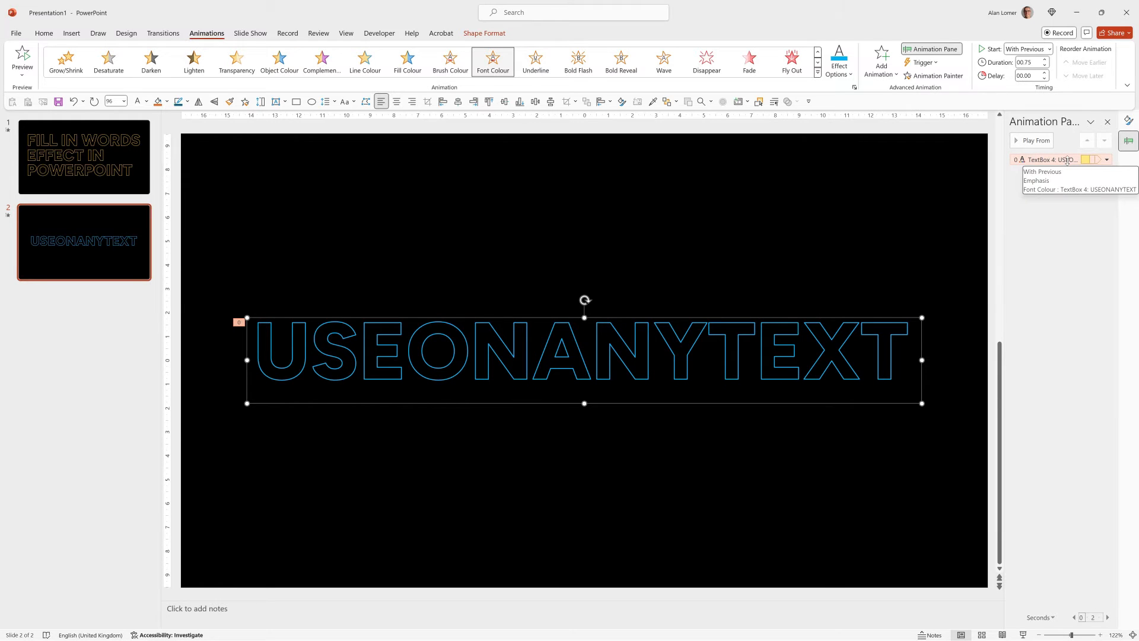
Set the Font Colour effect's style to the solid blue option with a 0.05 seconds delay between letters
double_click(1068, 160)
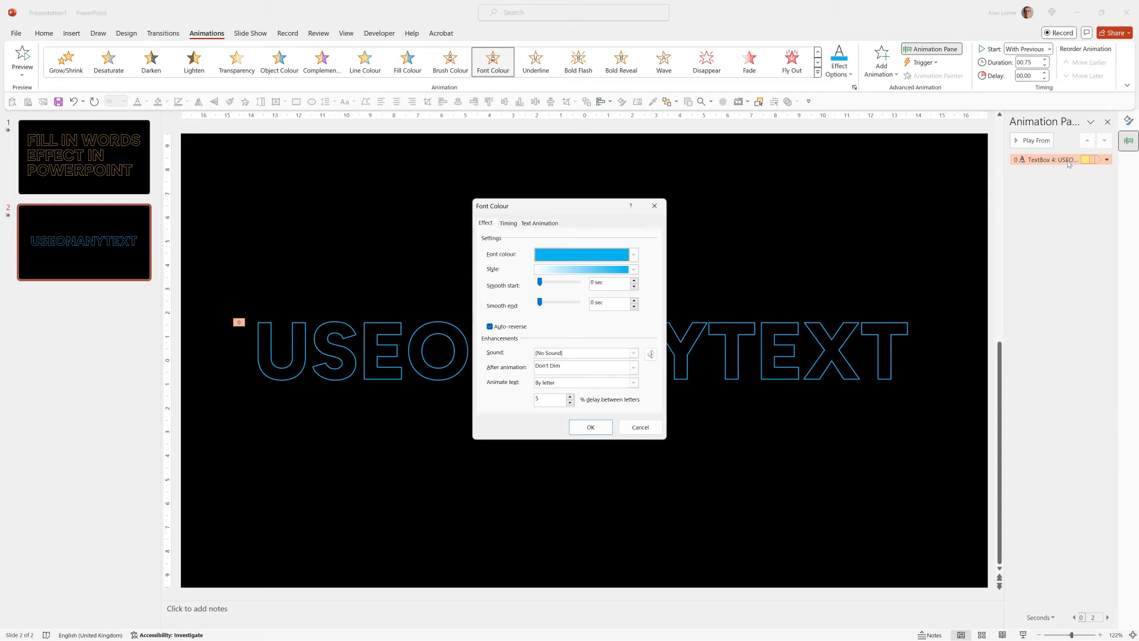
left_click(547, 270)
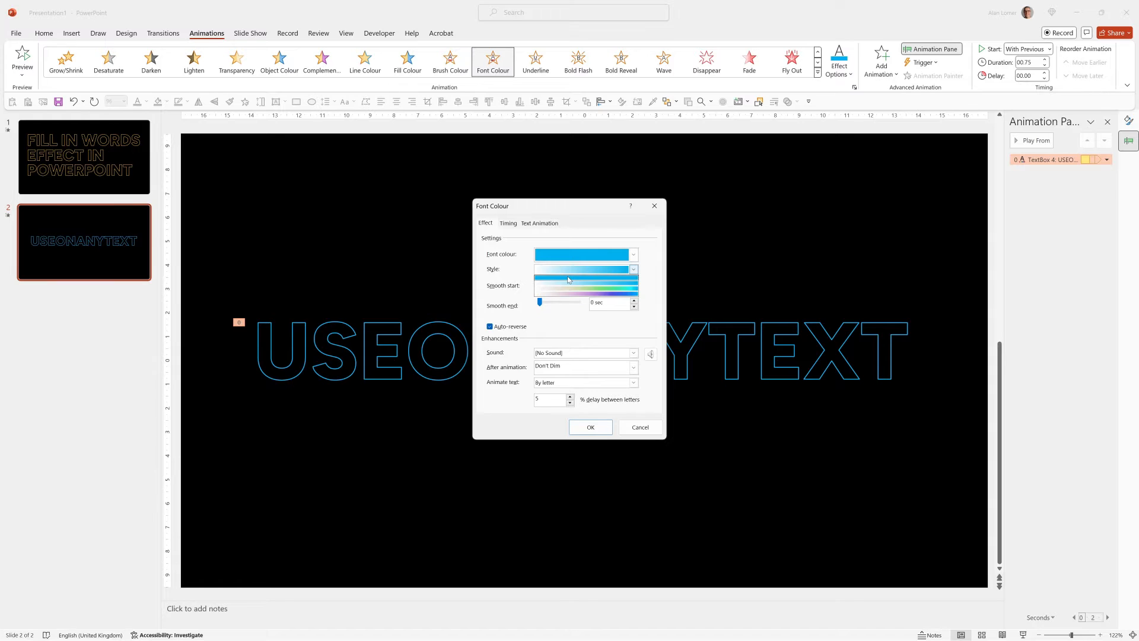
left_click(569, 279)
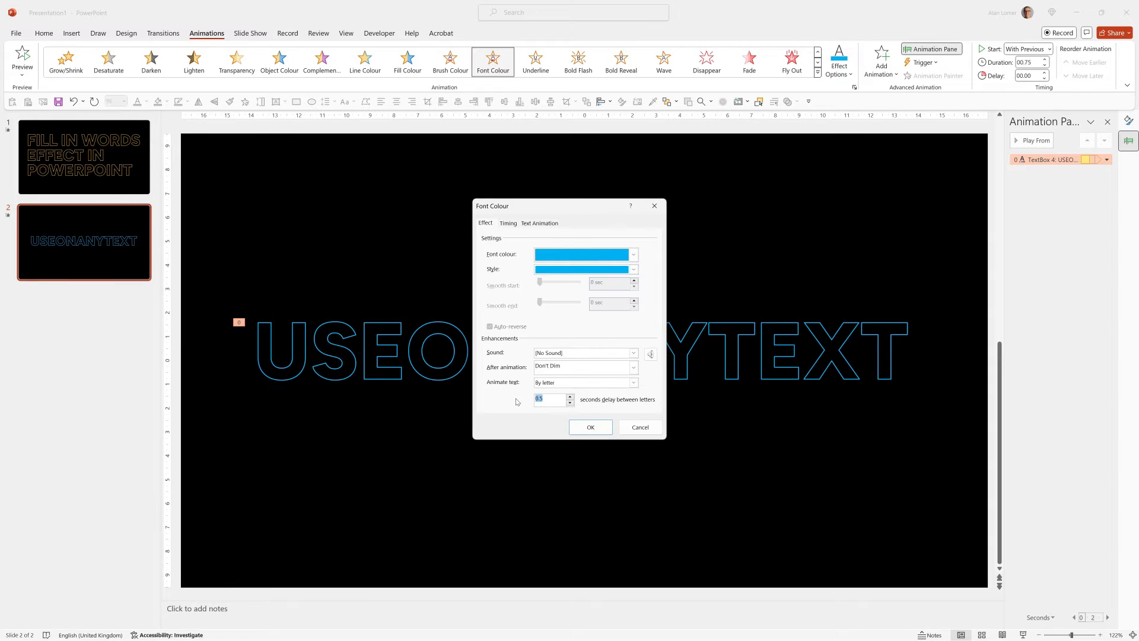
type("0.05")
left_click(591, 427)
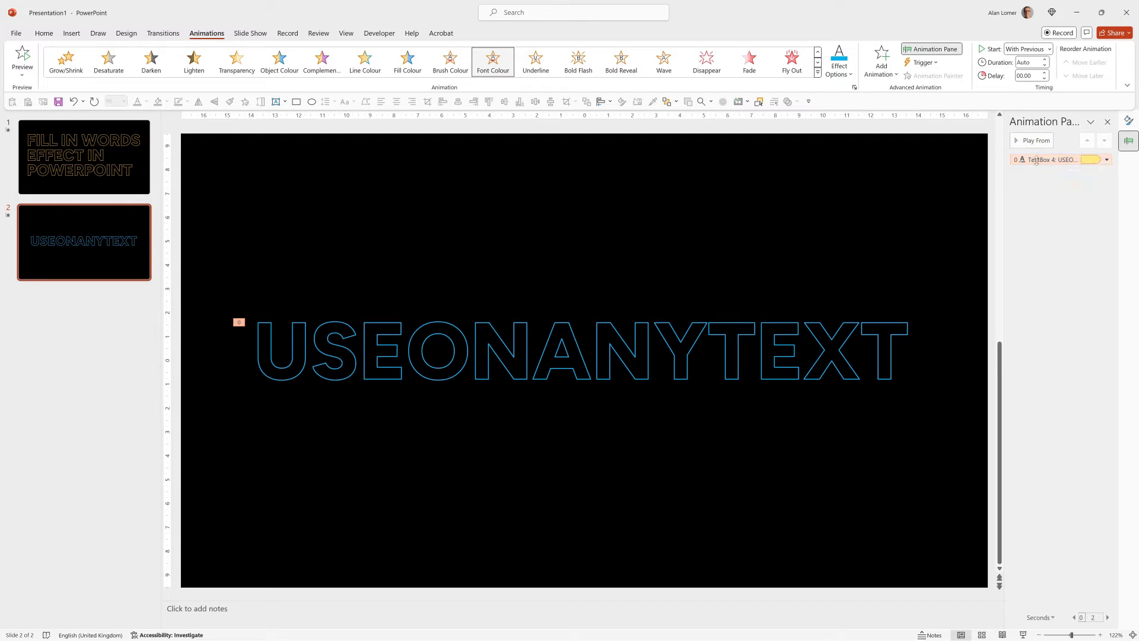
Set the USEONANYTEXT animation's duration to 0.05 seconds and play the current slide to check the effect
left_click(1031, 64)
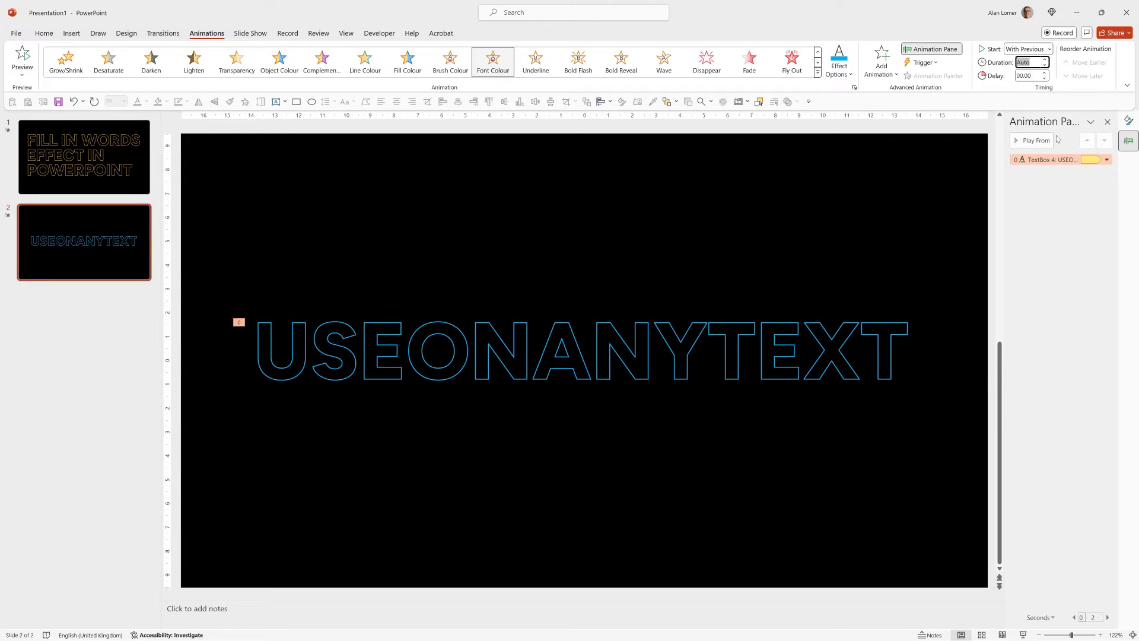
type("0.05")
key("Tab")
key("shift+F5")
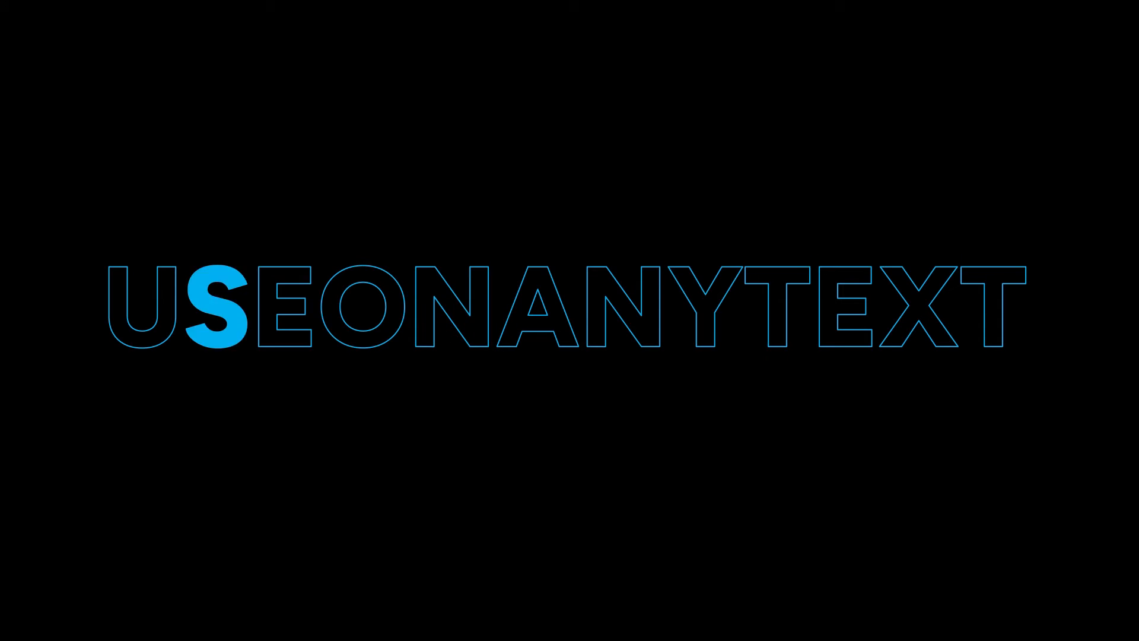
key("Escape")
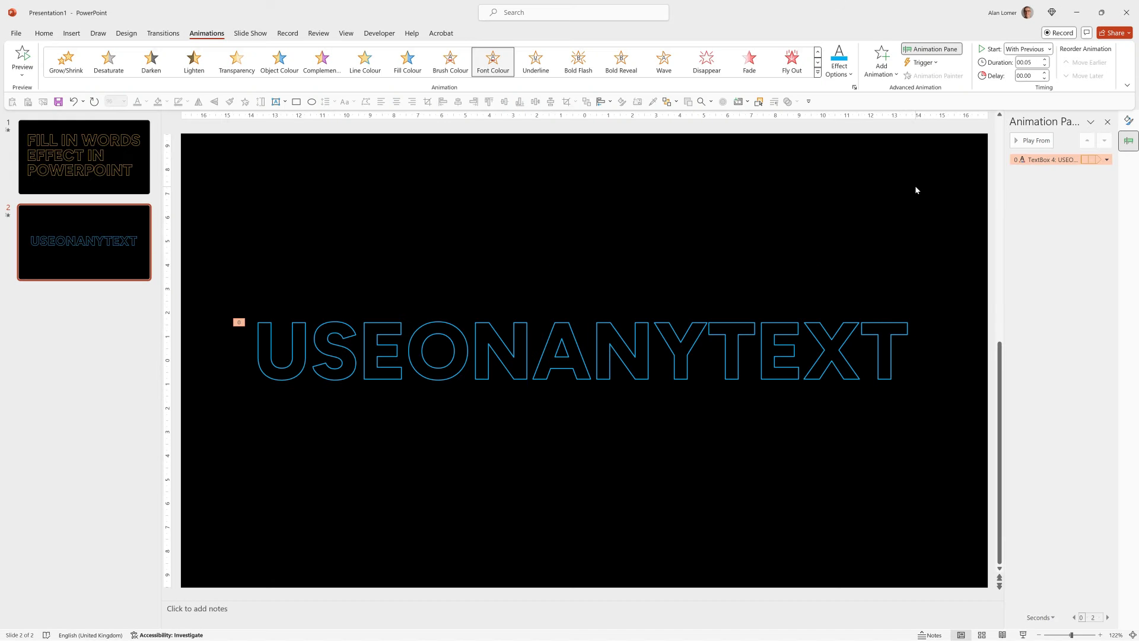
Try the effect on the word CHANGE by replacing the text and playing the slide, then undo the text change
double_click(559, 350)
type("CHANGE")
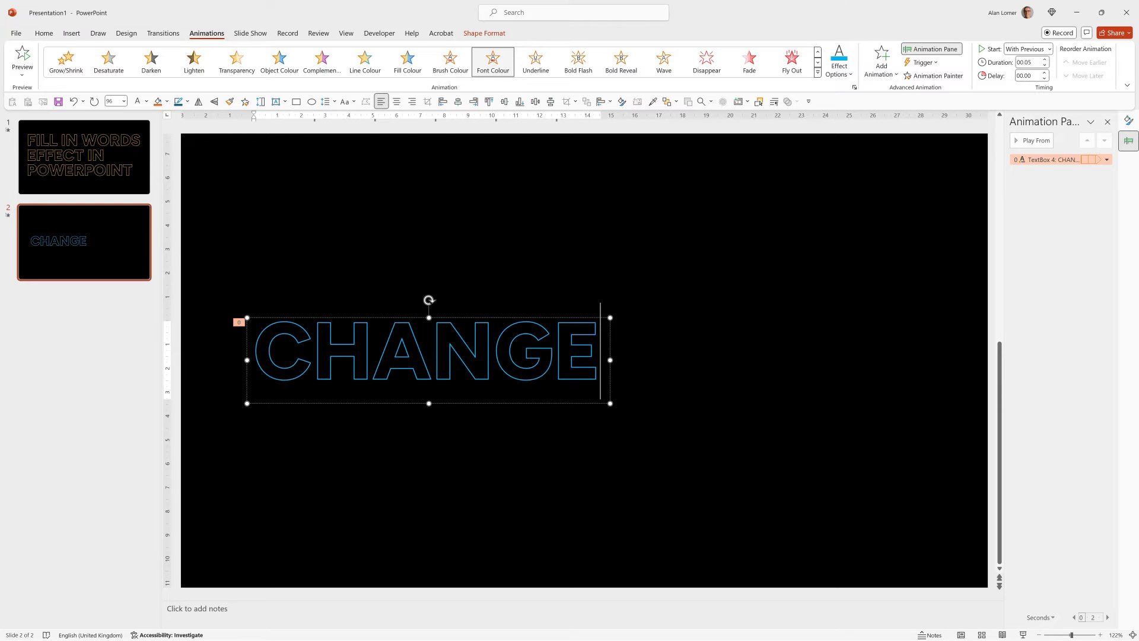
key("shift+F5")
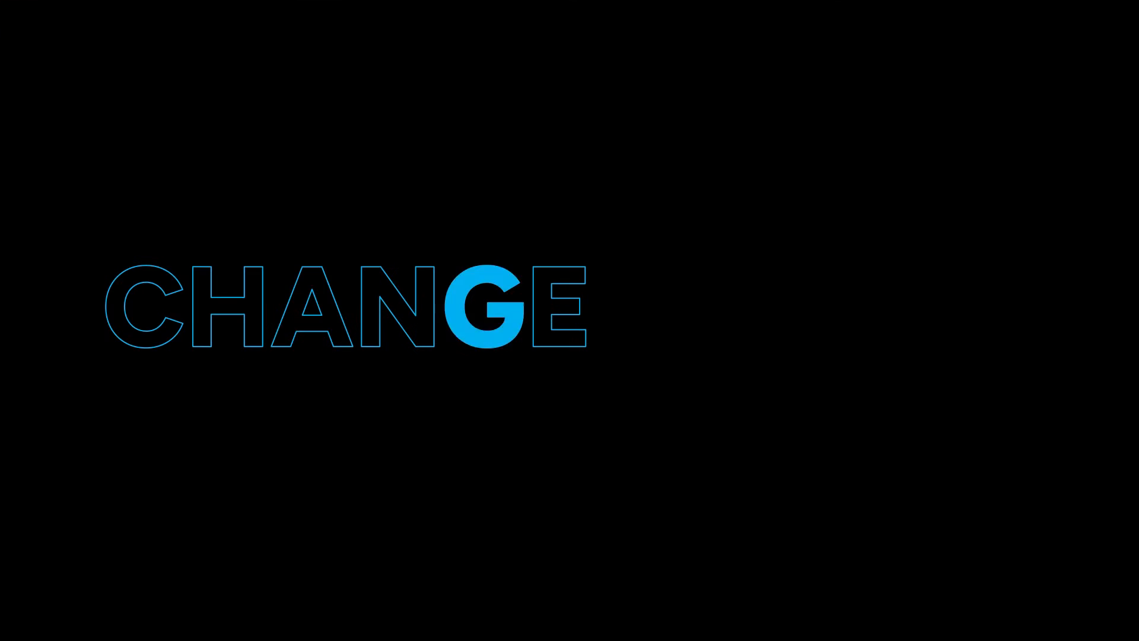
key("Escape")
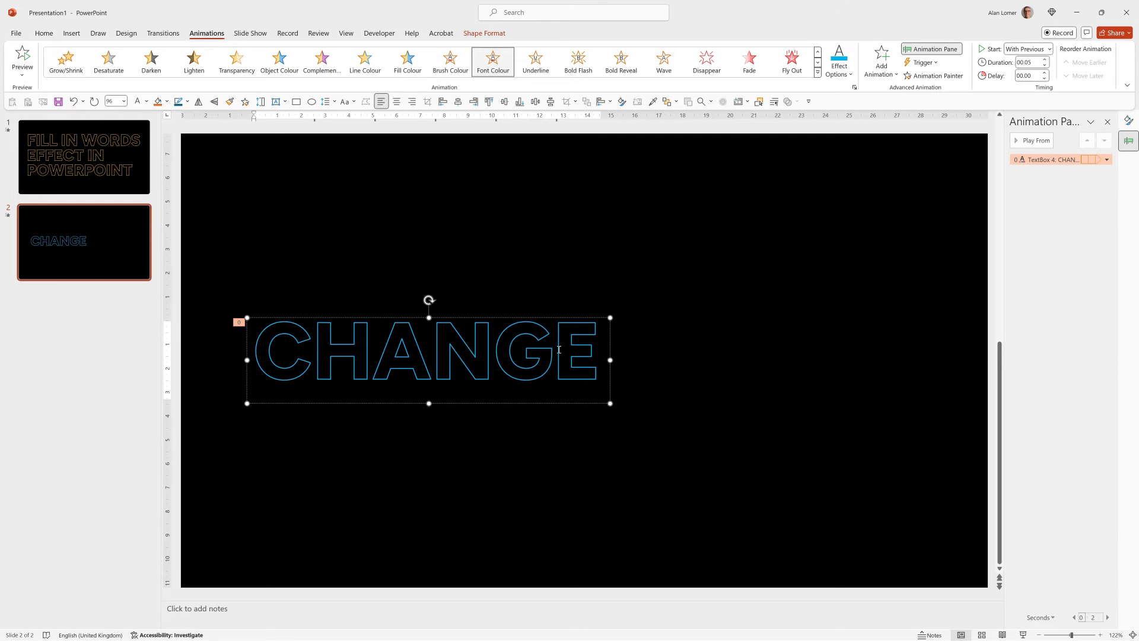
key("ctrl+z")
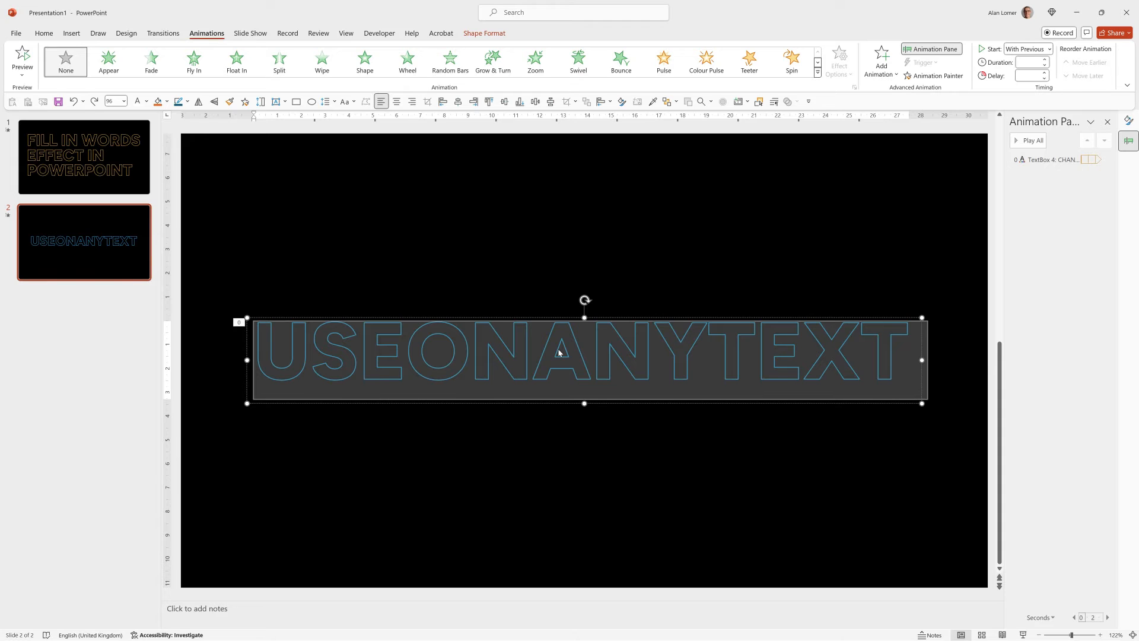
Duplicate the second slide, which holds the blue USEONANYTEXT text
left_click(87, 238)
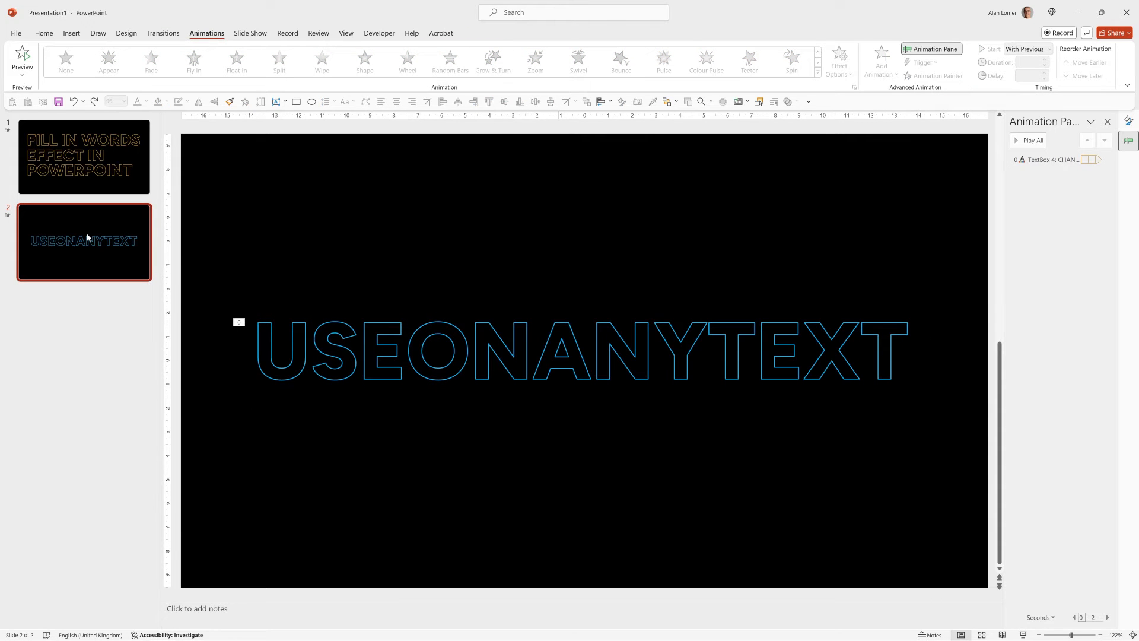
key("ctrl+d")
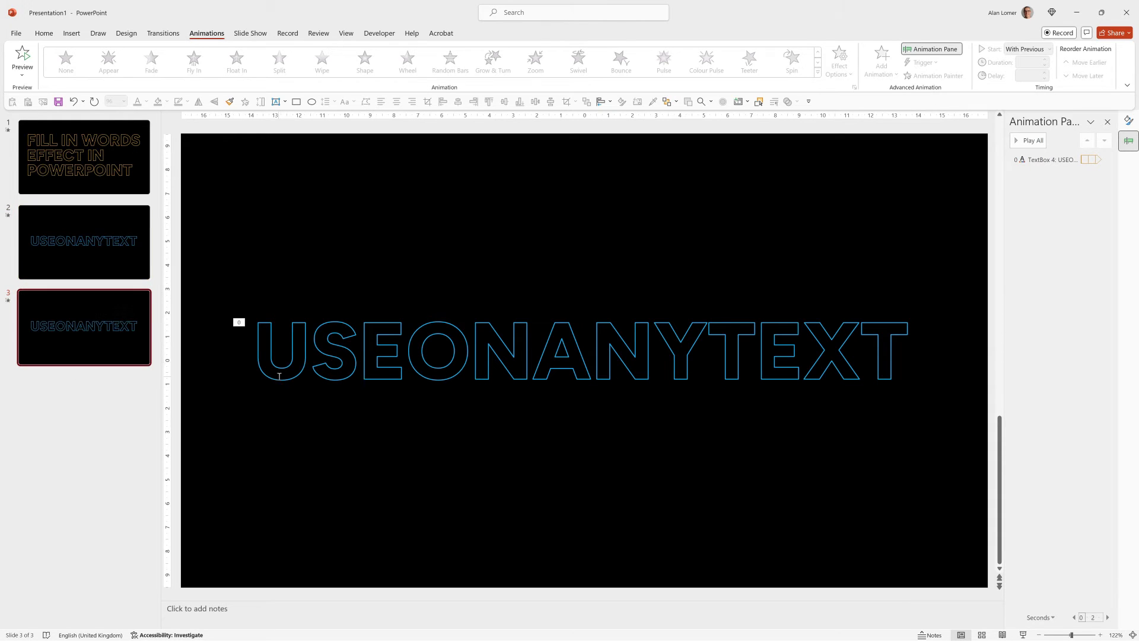
Replace the third slide's text with ADDMOREANIM and centre its text box horizontally on the slide
double_click(291, 361)
type("ADDMOREANIM")
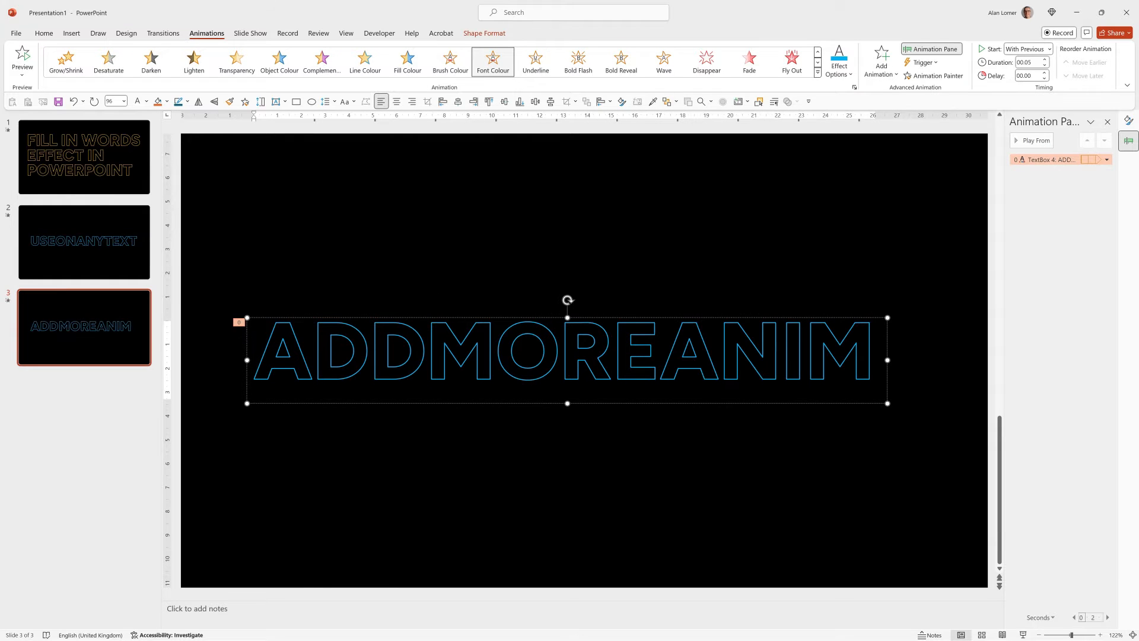
key("ctrl+a")
left_click(43, 34)
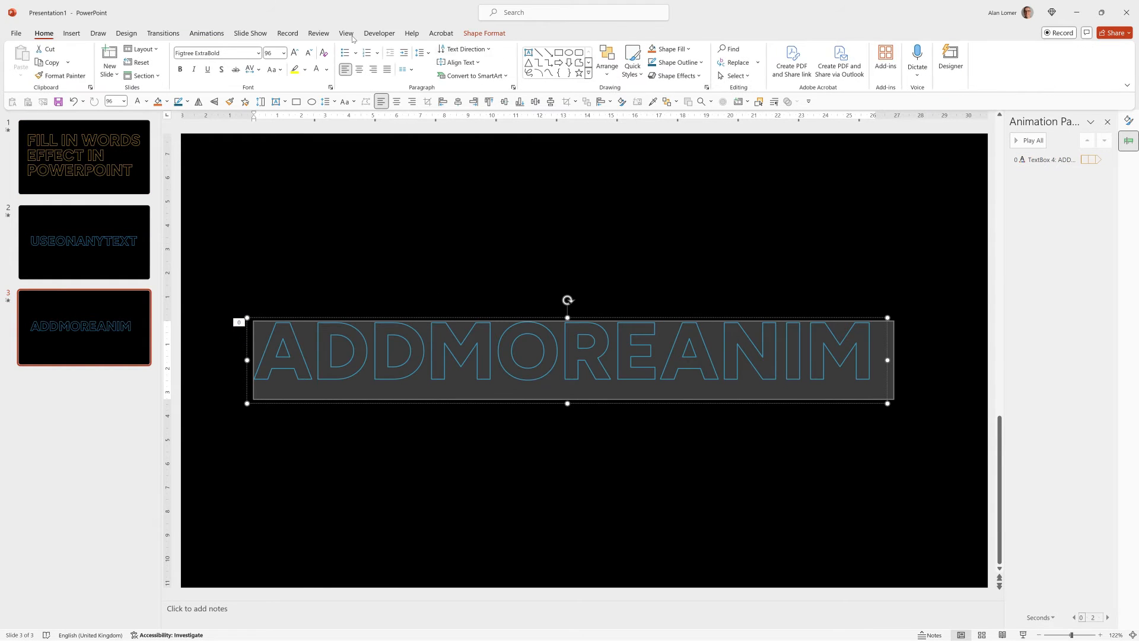
left_click(607, 62)
mouse_move(626, 250)
left_click(693, 266)
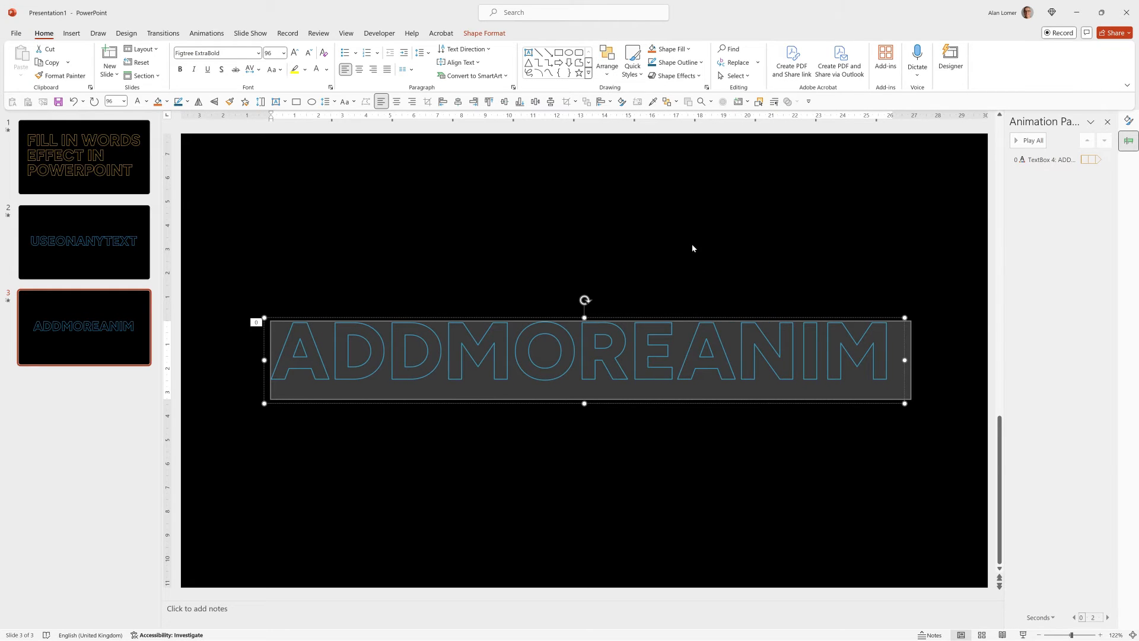
Change the text outline colour of ADDMOREANIM to the standard light green
right_click(903, 319)
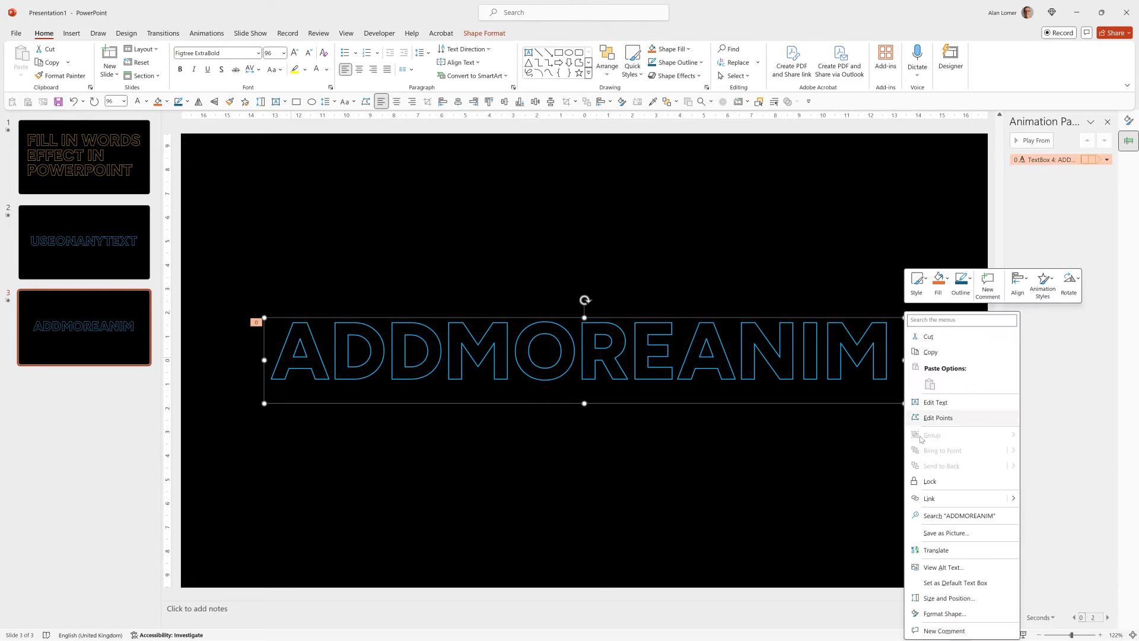
left_click(937, 617)
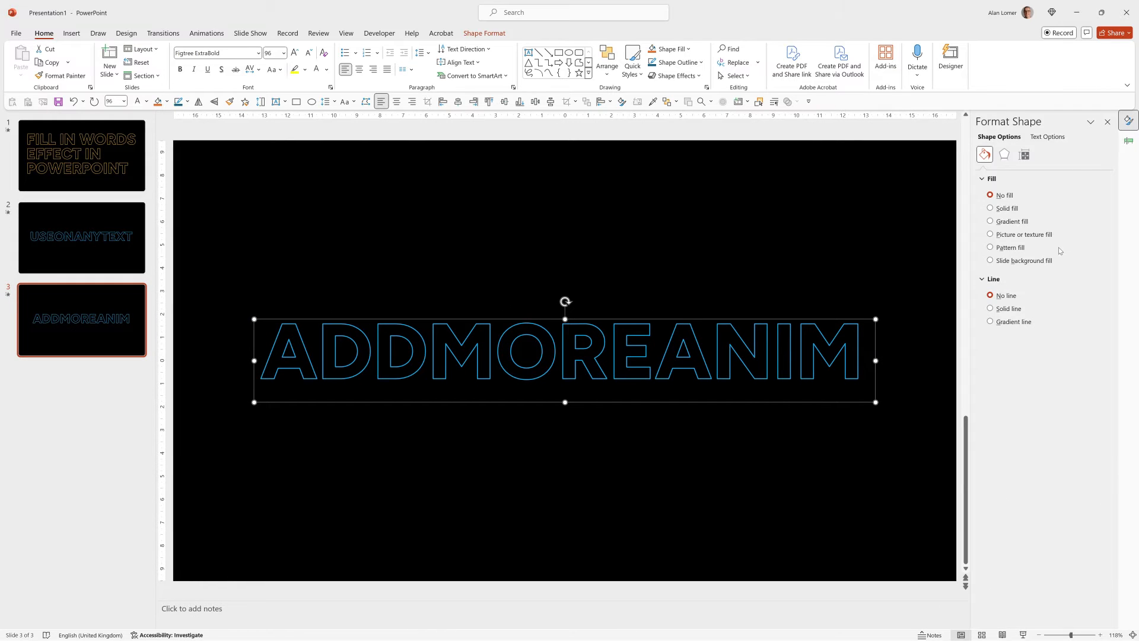
left_click(1047, 137)
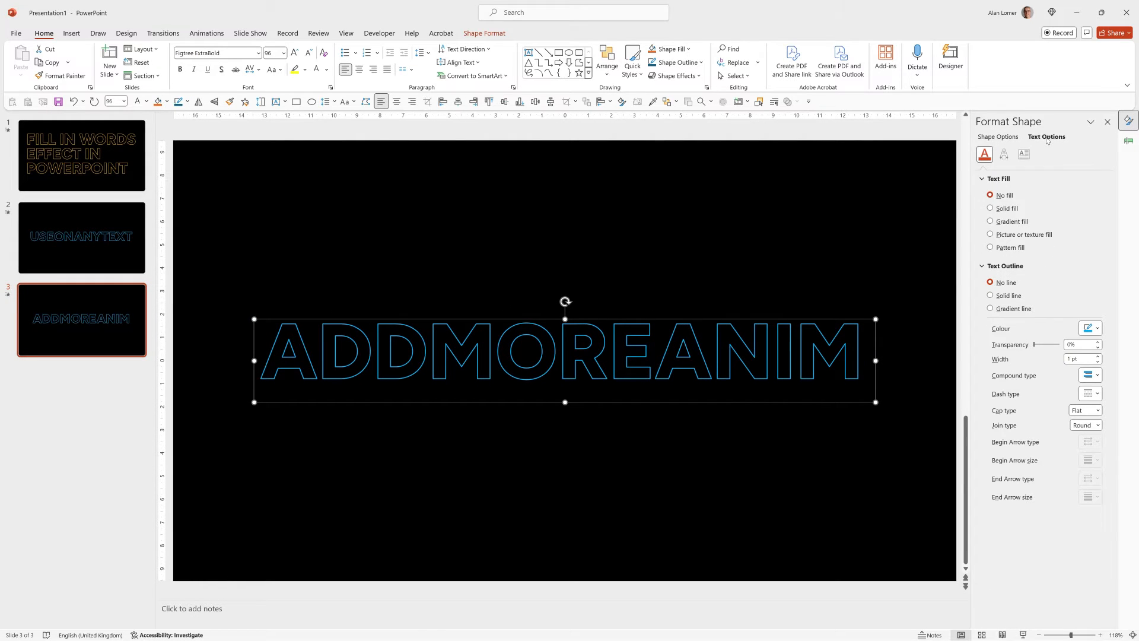
left_click(1090, 328)
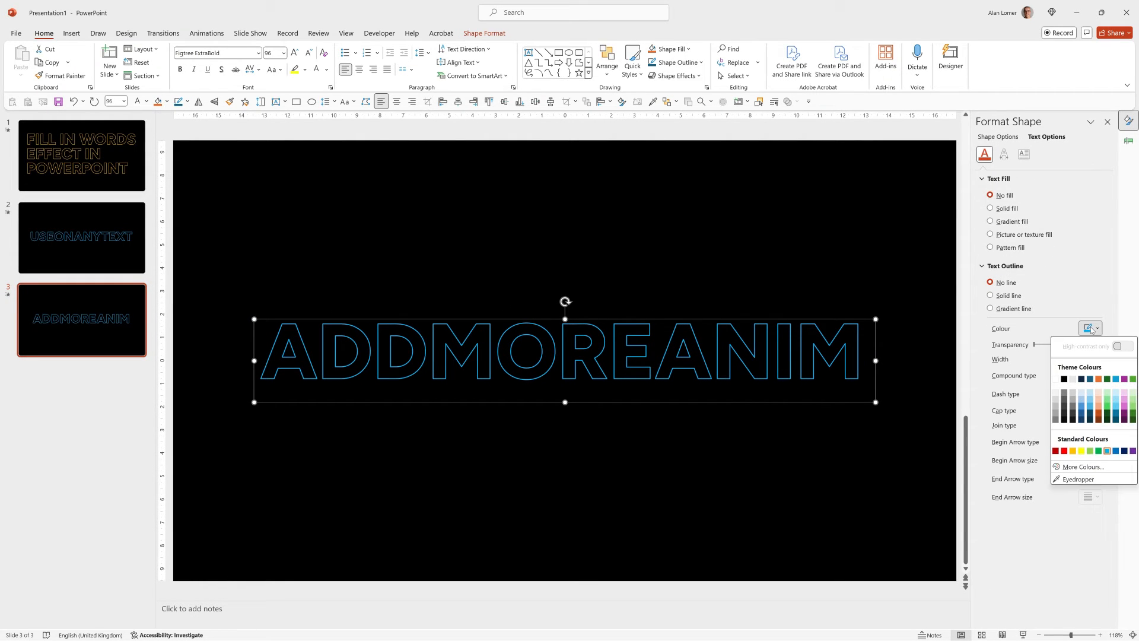
left_click(1092, 456)
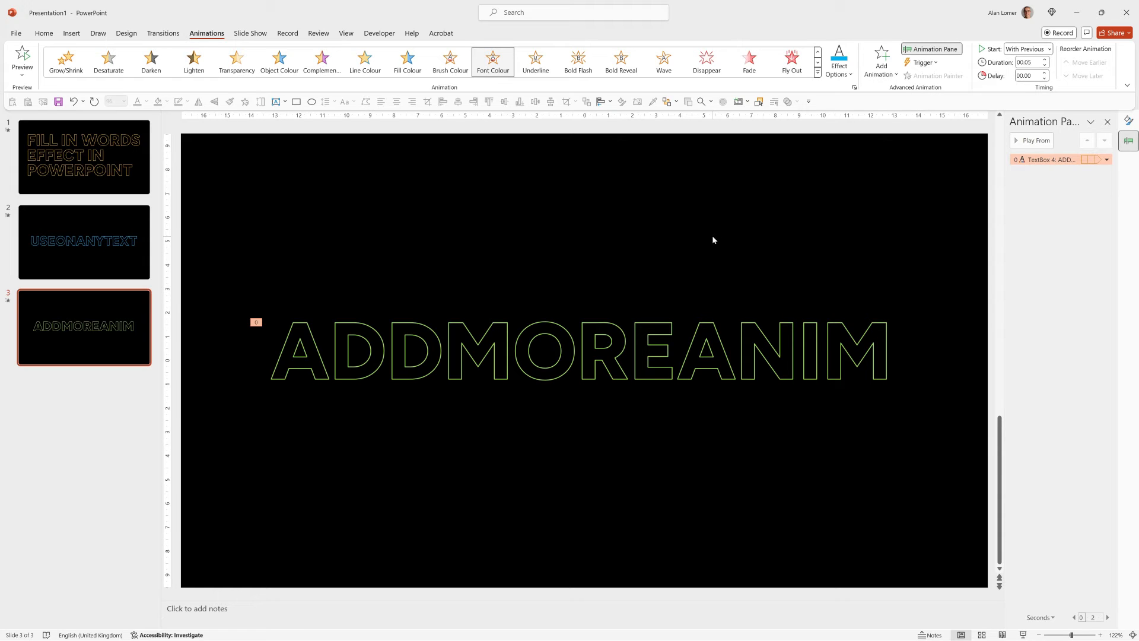
Add a second Font Colour animation to the ADDMOREANIM text box and set it to start With Previous
left_click(879, 70)
left_click(1051, 286)
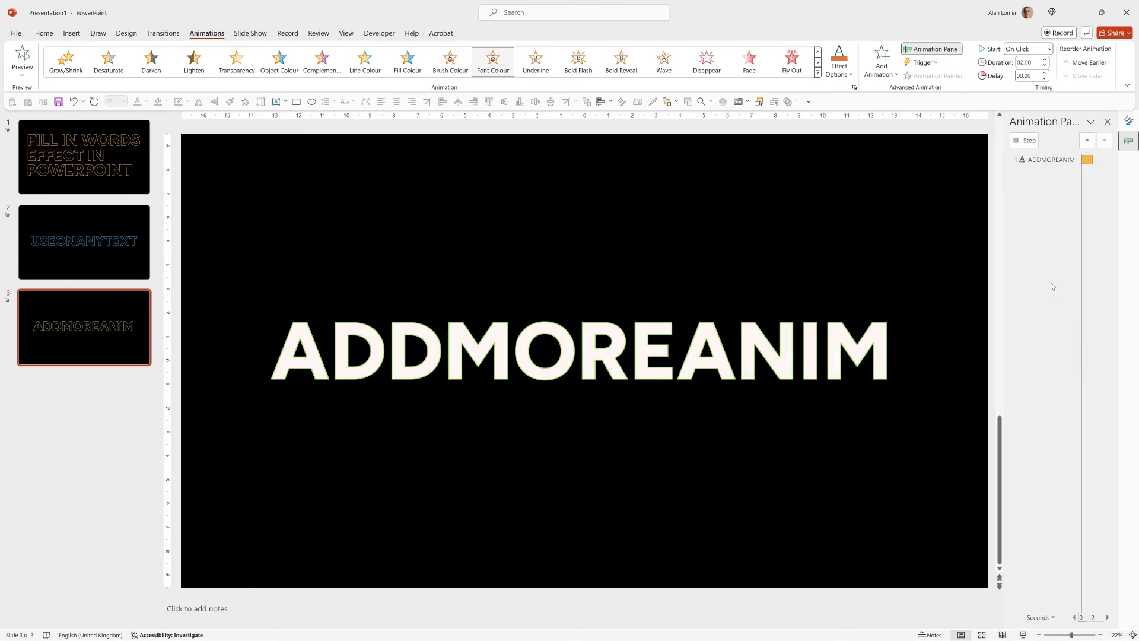
left_click(1027, 50)
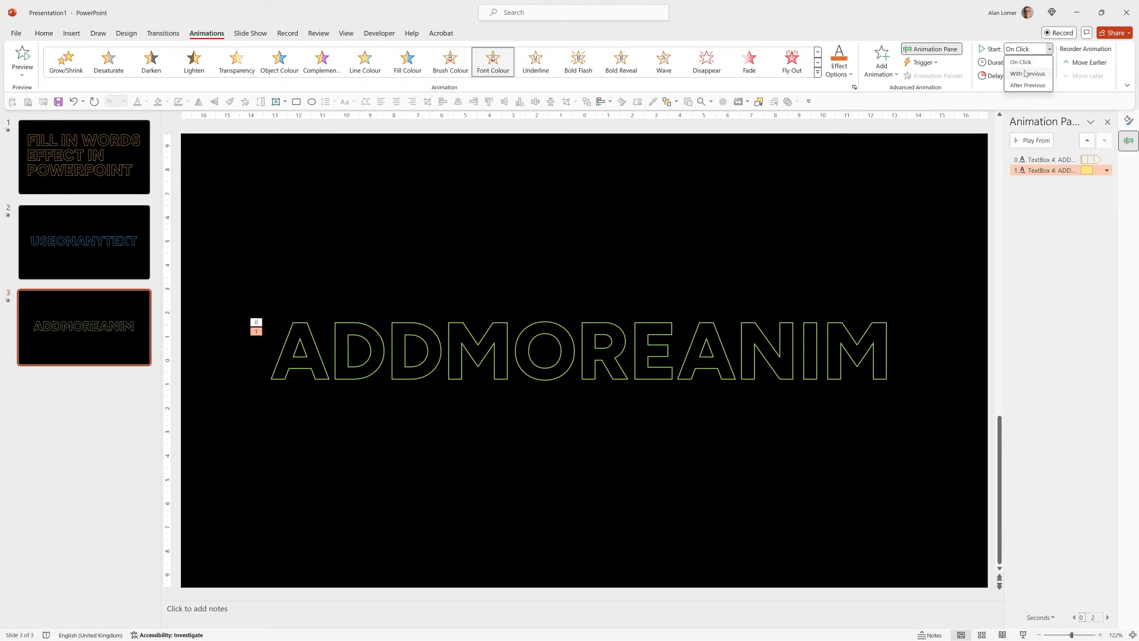
left_click(1027, 73)
Set the second Font Colour effect to repeat Until End of Slide and enable Auto-reverse
double_click(1044, 170)
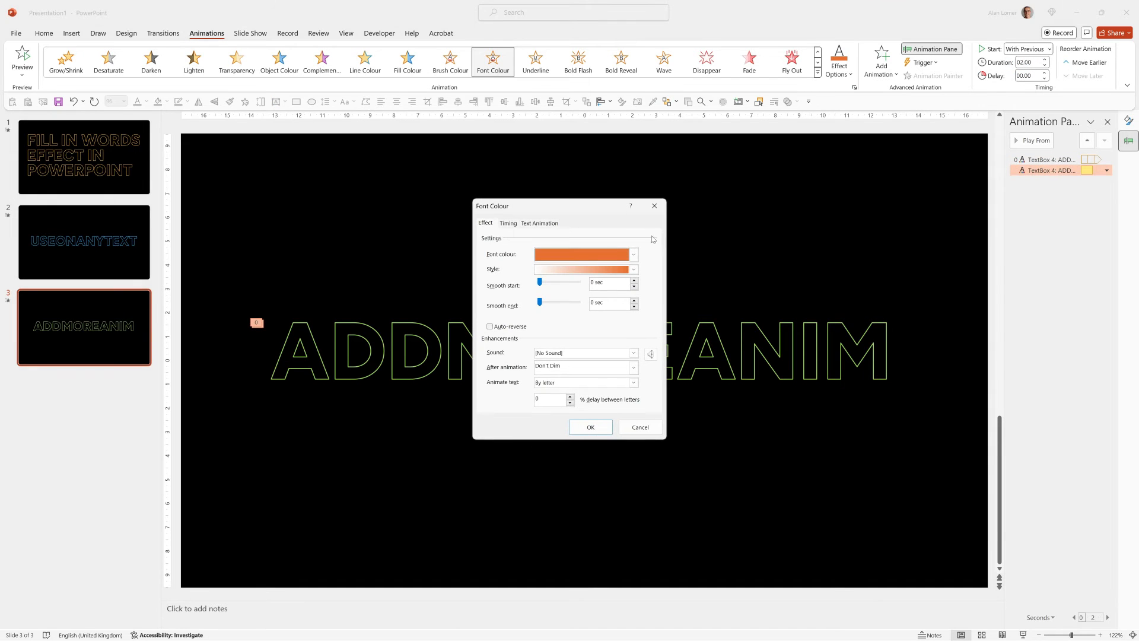
left_click(508, 223)
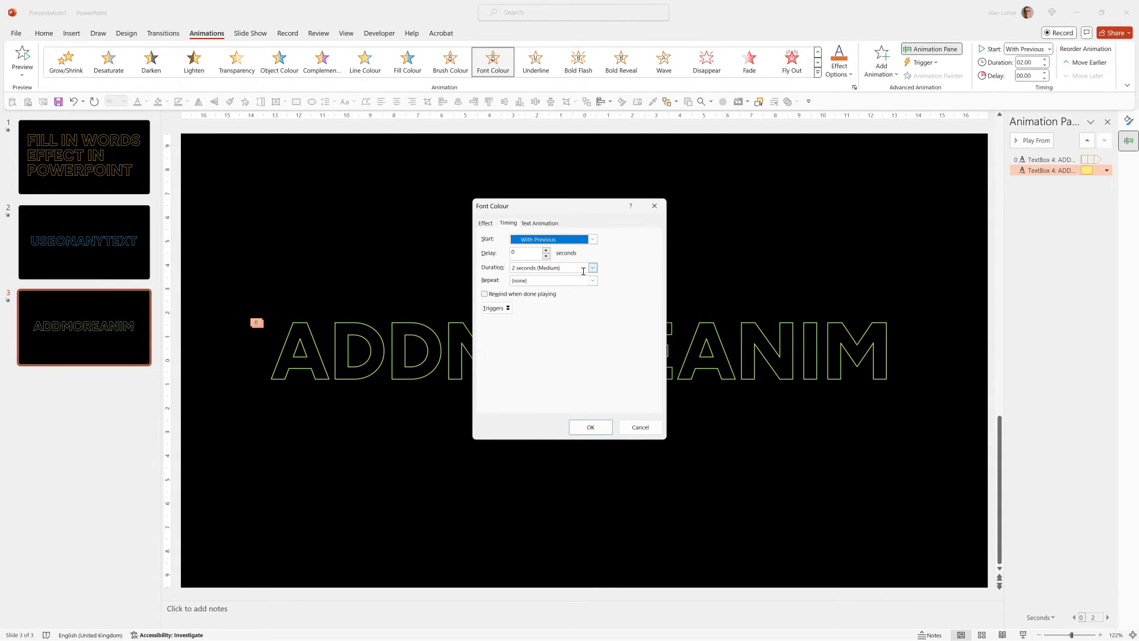
left_click(590, 268)
left_click(593, 280)
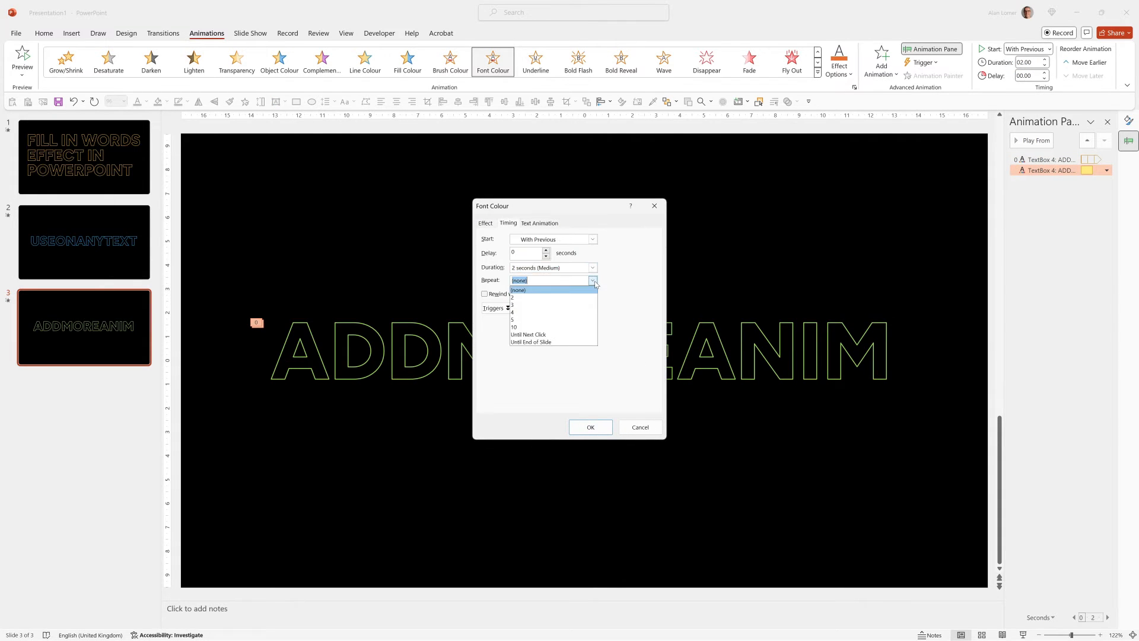
left_click(573, 343)
left_click(485, 223)
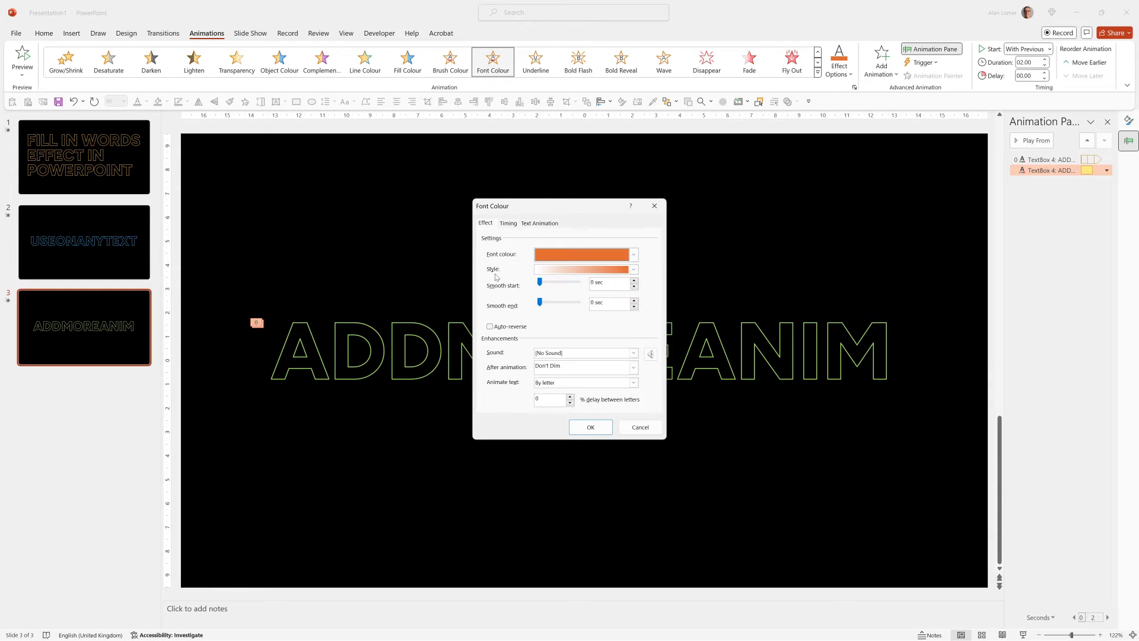
left_click(496, 327)
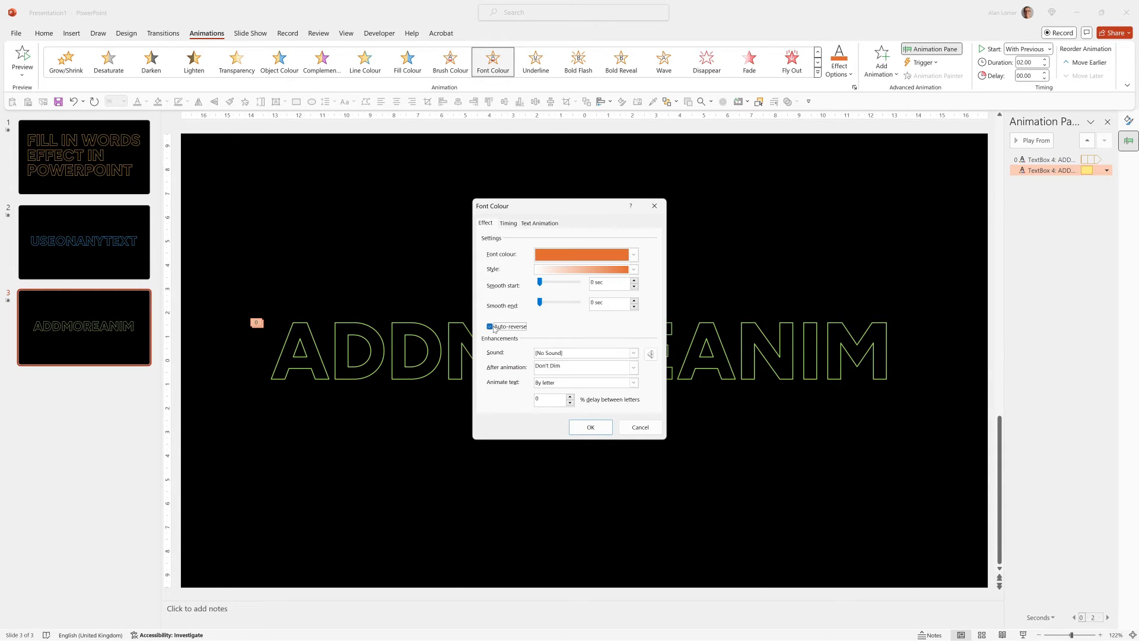
left_click(587, 427)
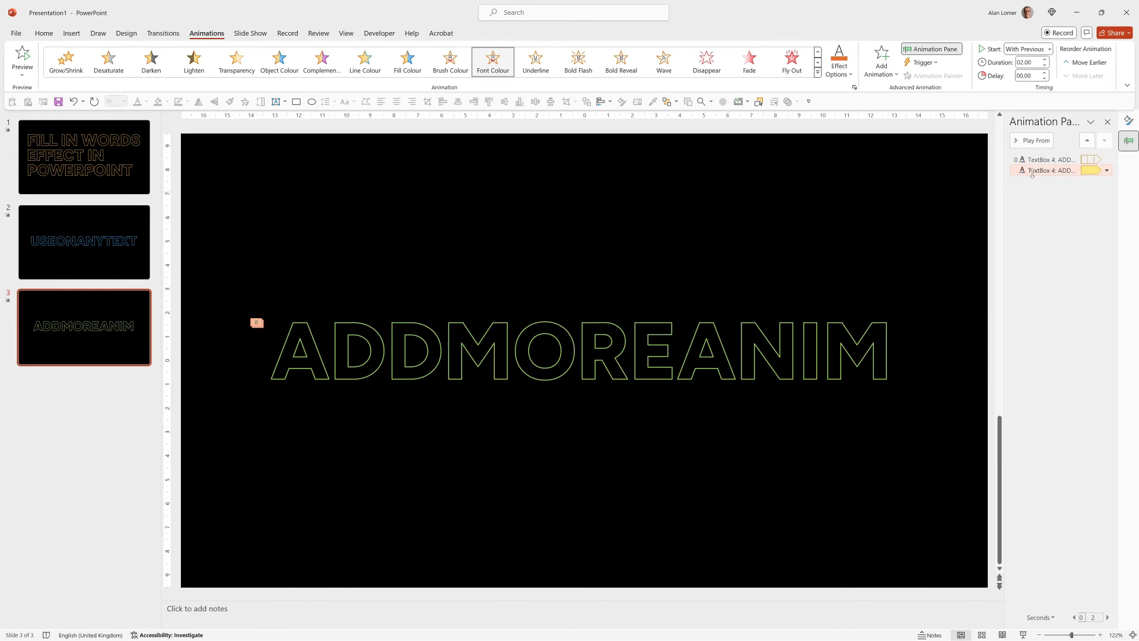
Set the second Font Colour effect's style to the solid orange option with a 0.05 seconds delay between letters
double_click(1031, 171)
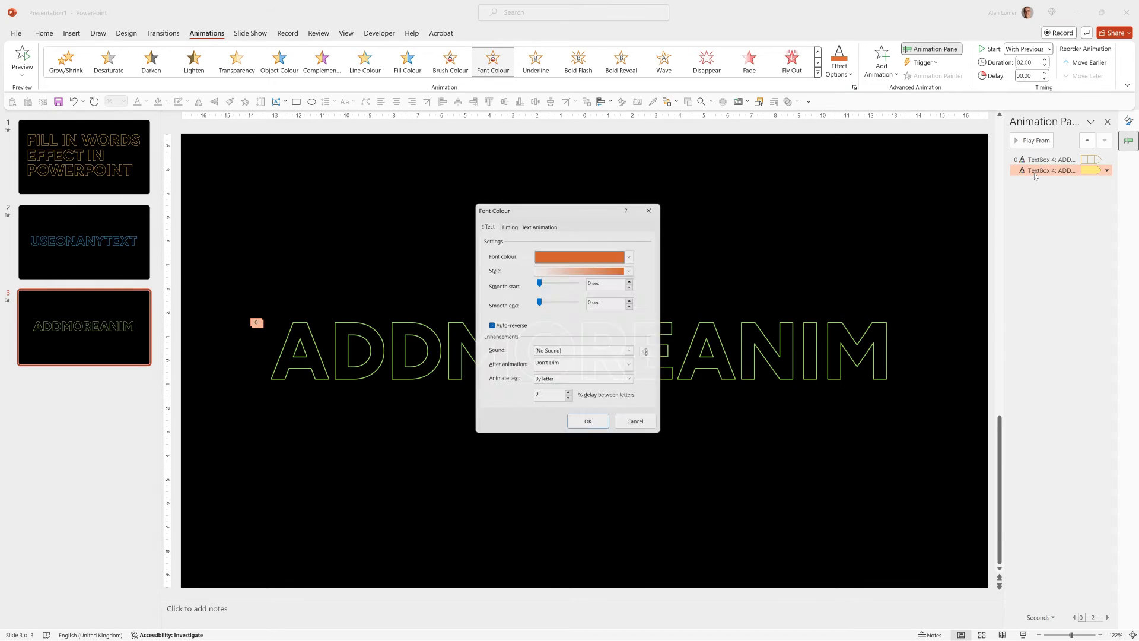
left_click(551, 270)
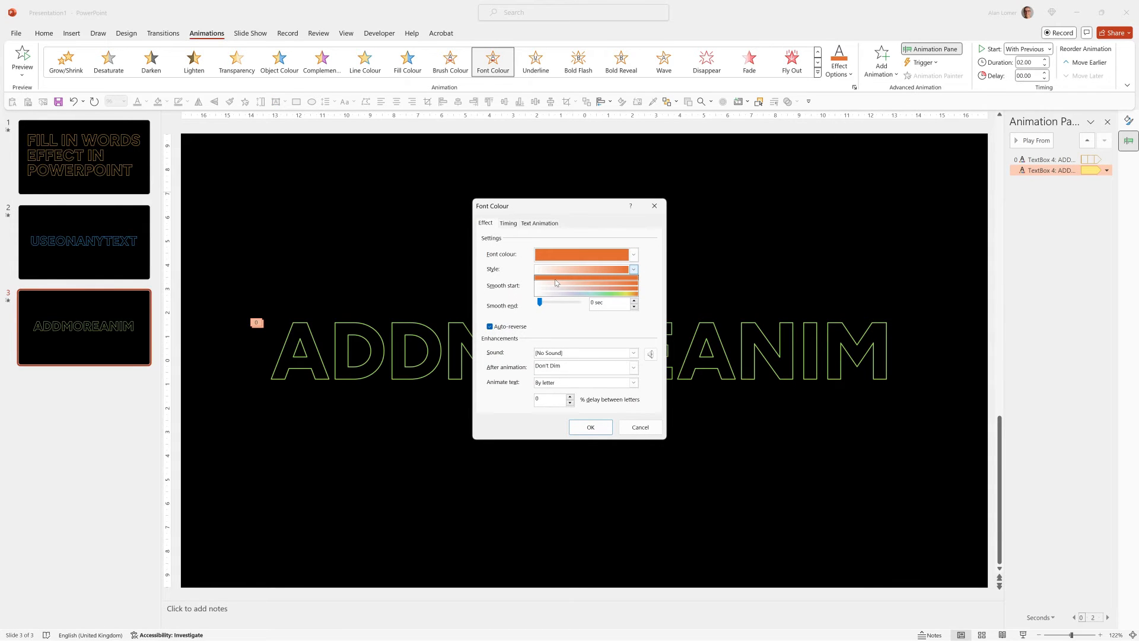
left_click(556, 279)
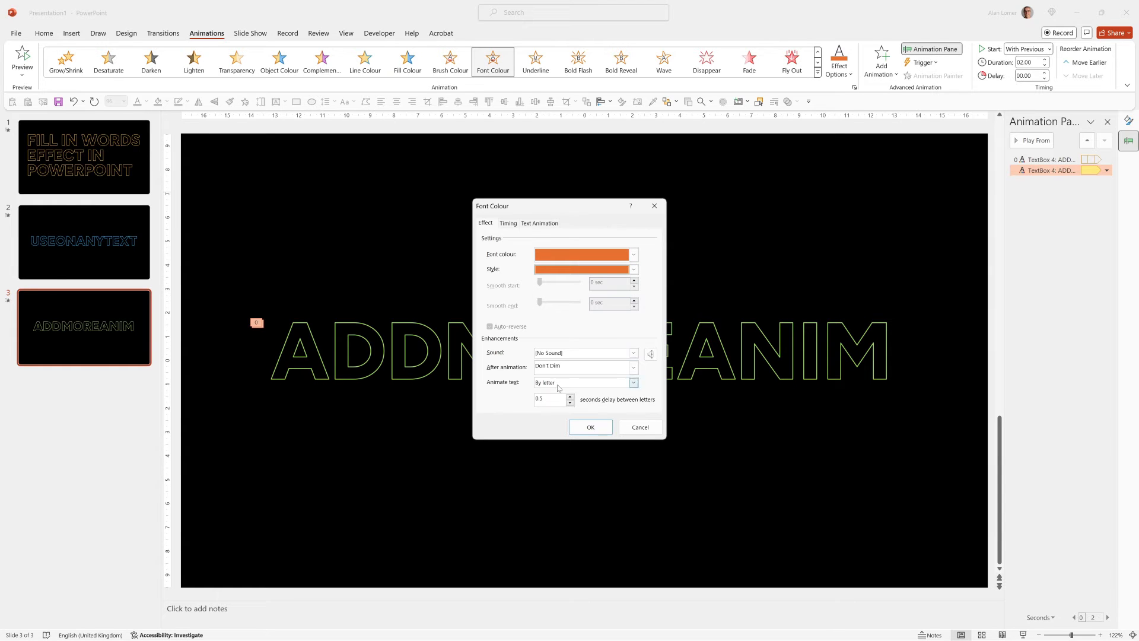
double_click(548, 400)
type("0.05")
left_click(509, 223)
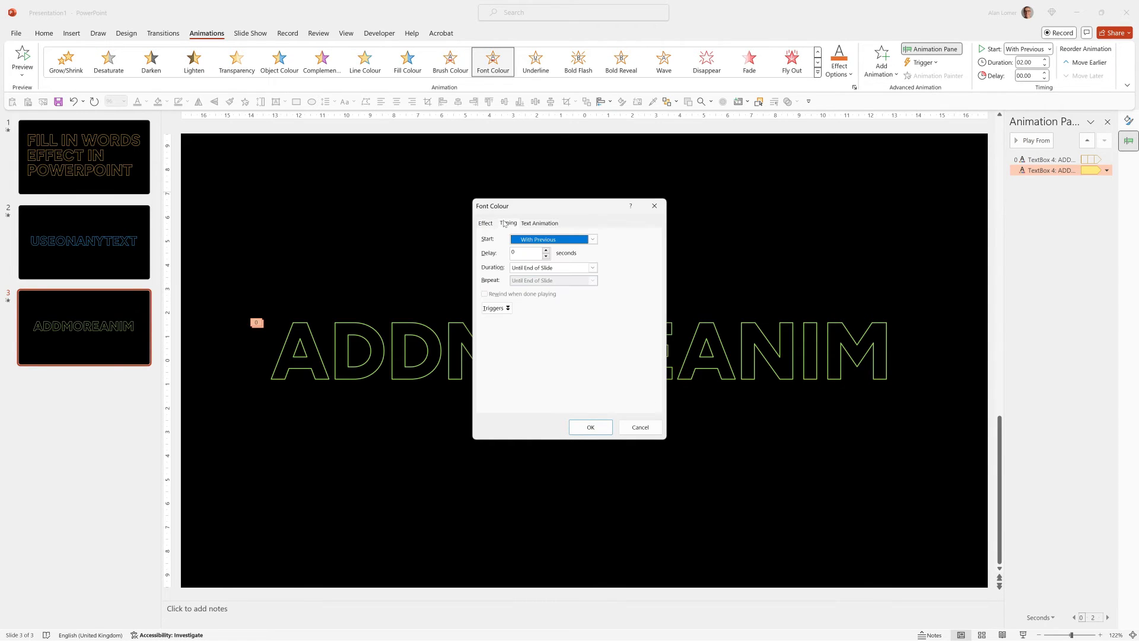
left_click(485, 223)
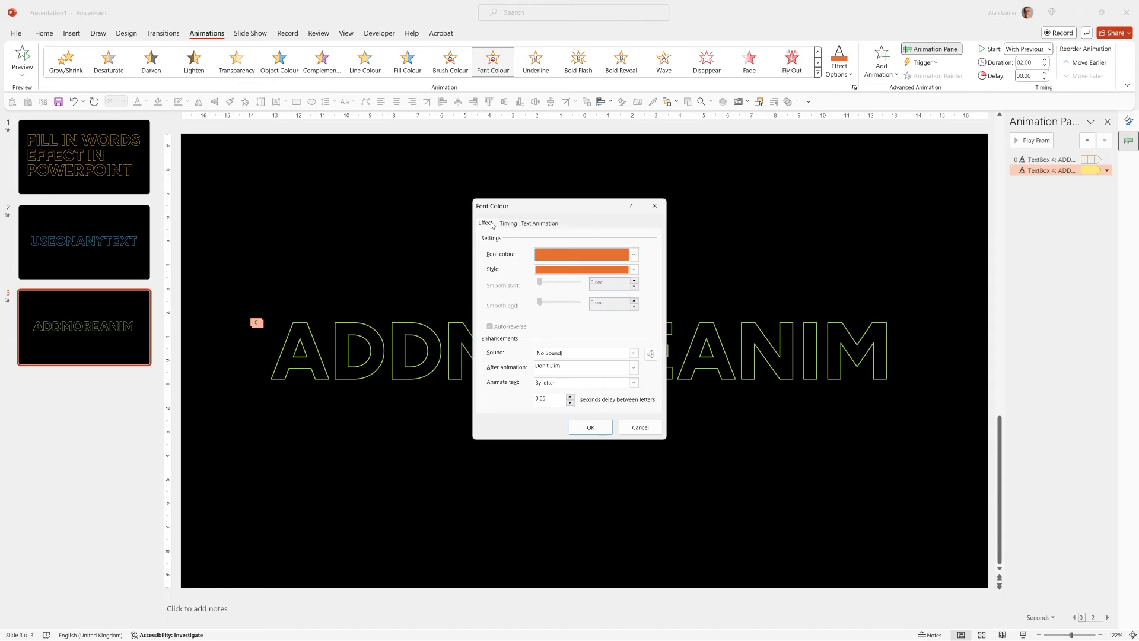
left_click(590, 428)
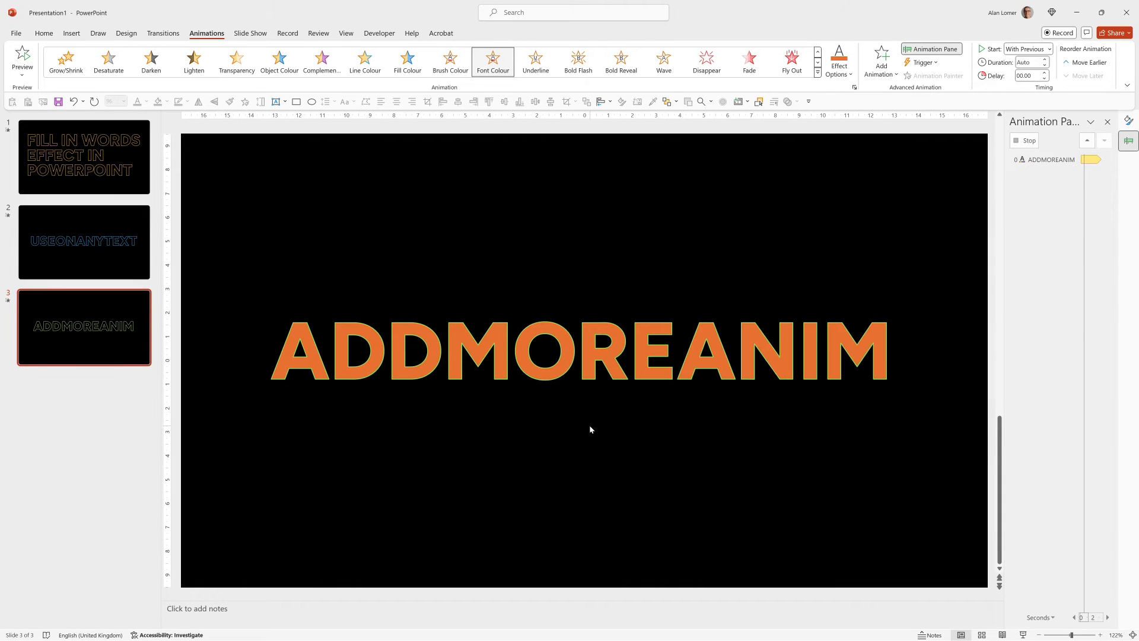
Set the second ADDMOREANIM animation's duration to 0.1 seconds
left_click(1031, 63)
type("0.1")
key("Return")
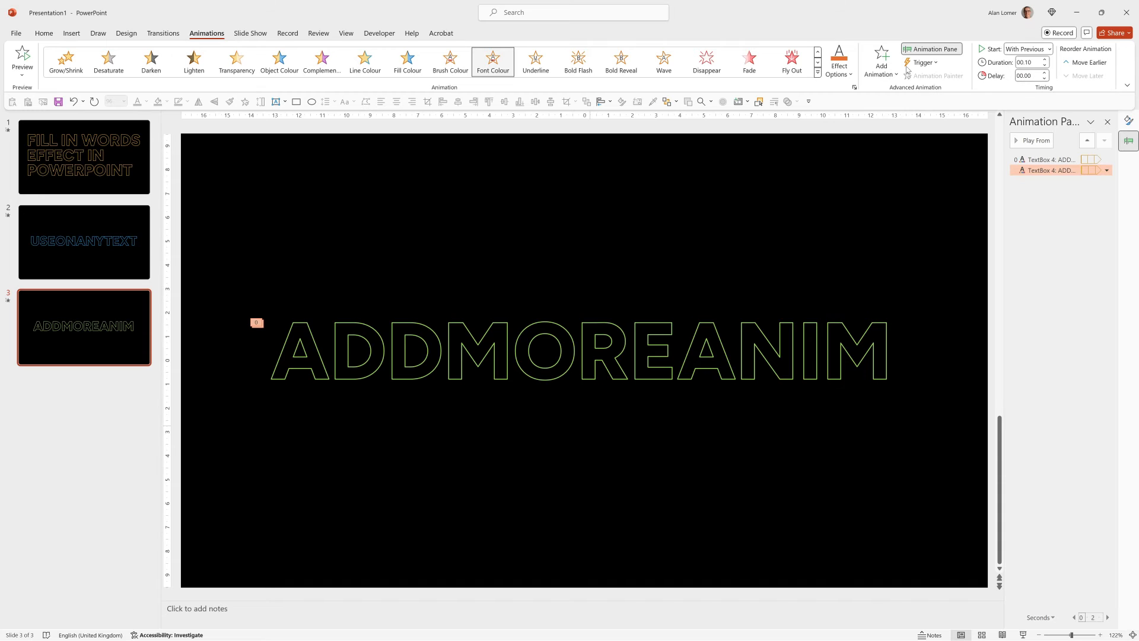
Change the second Font Colour effect's colour to the standard light green and play the current slide to check it
left_click(831, 75)
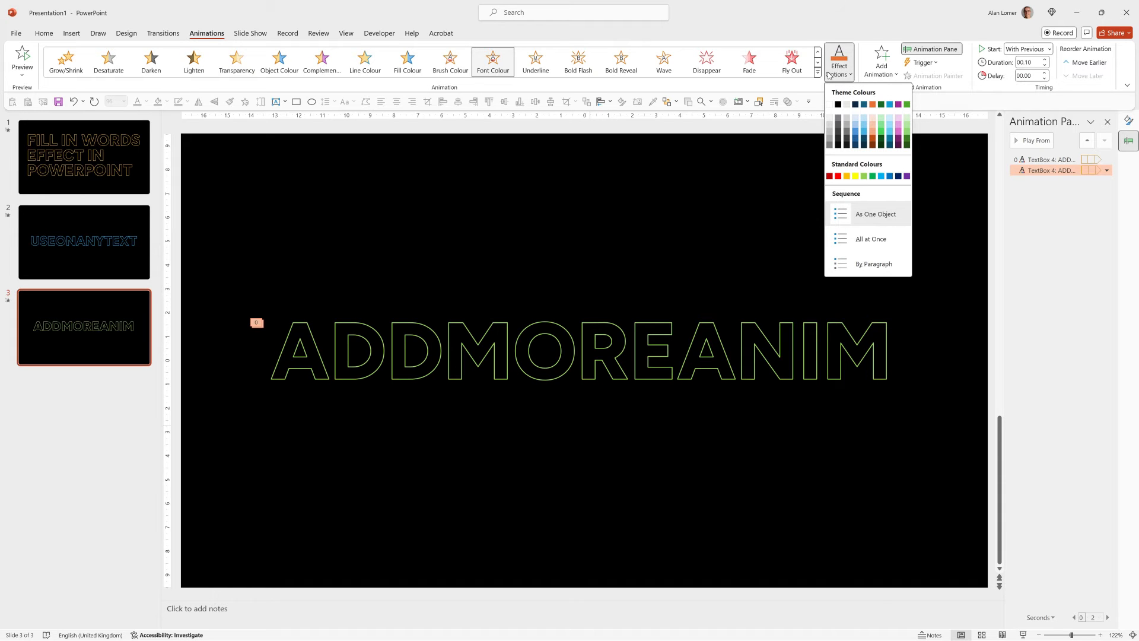
left_click(864, 175)
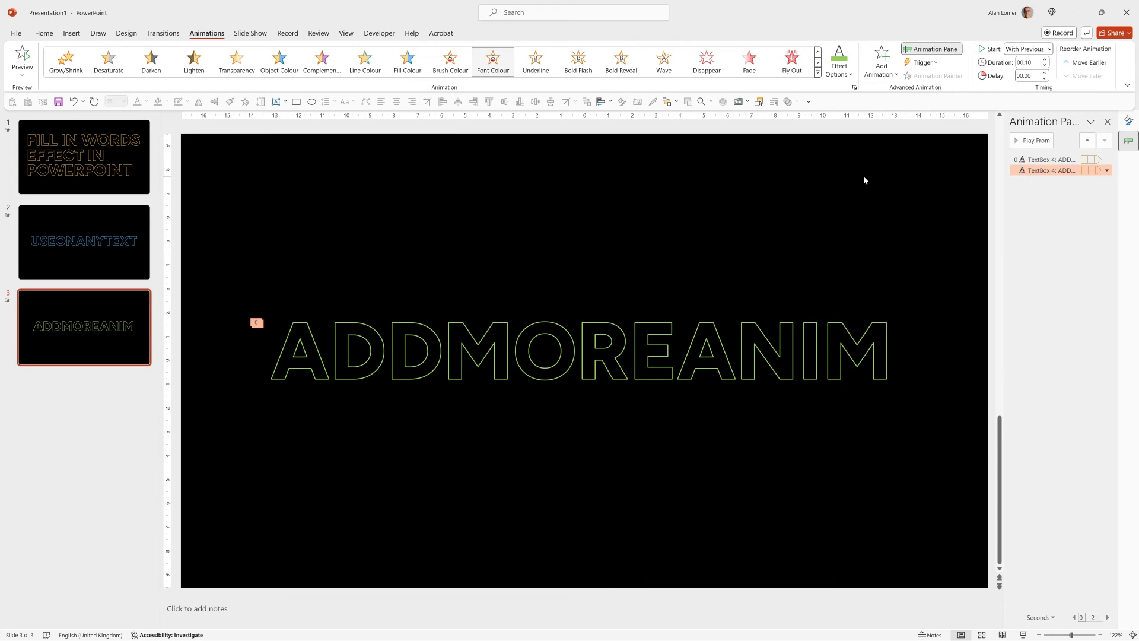
key("shift+F5")
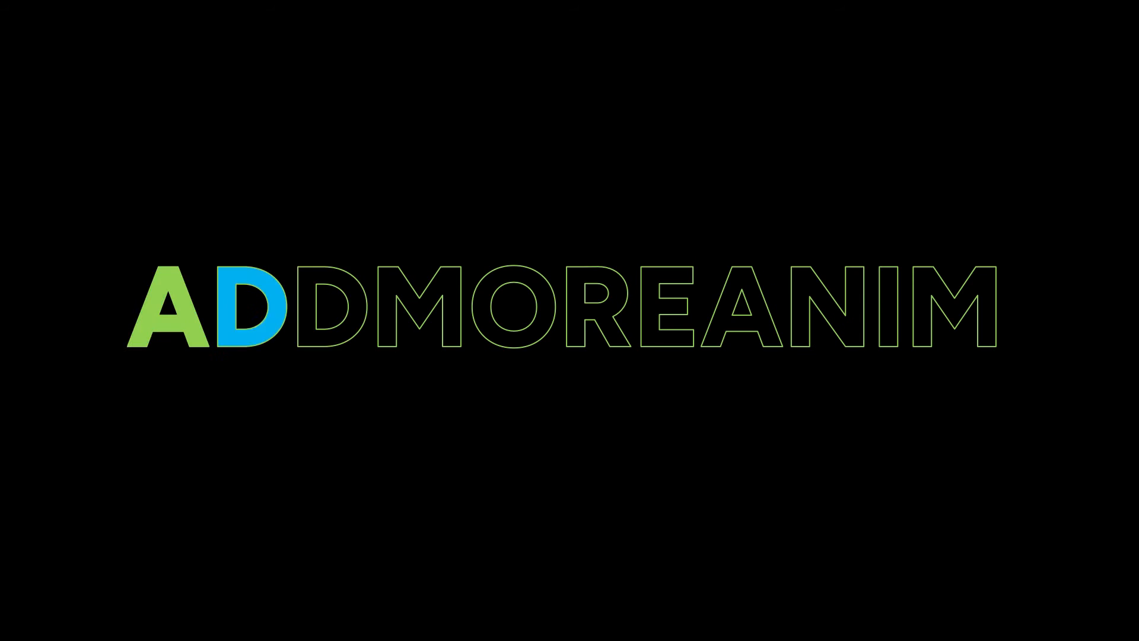